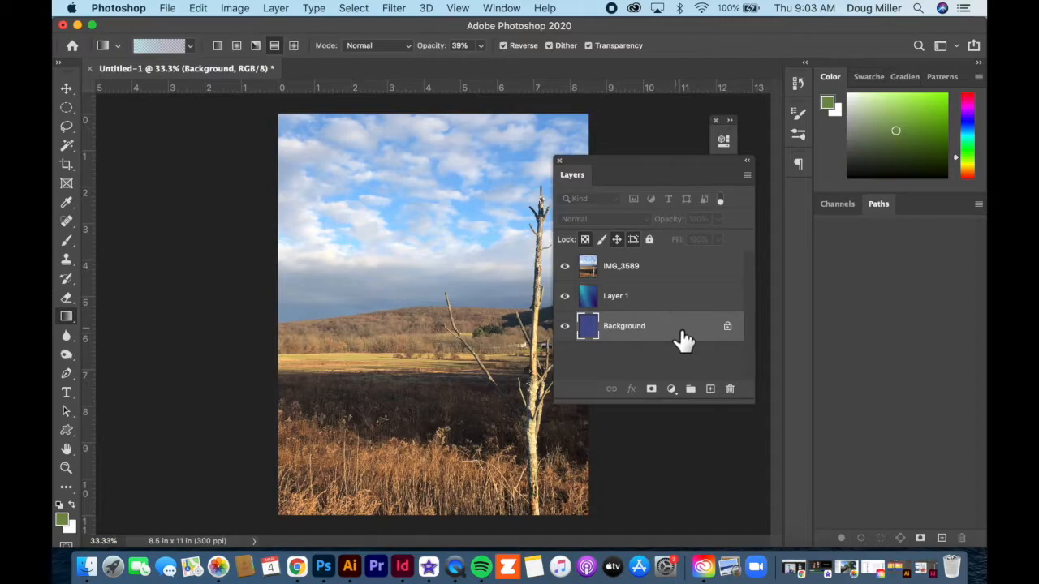
Step: Select the IMG_3589 layer and draw a circular selection across the lower sky and hills
click(682, 301)
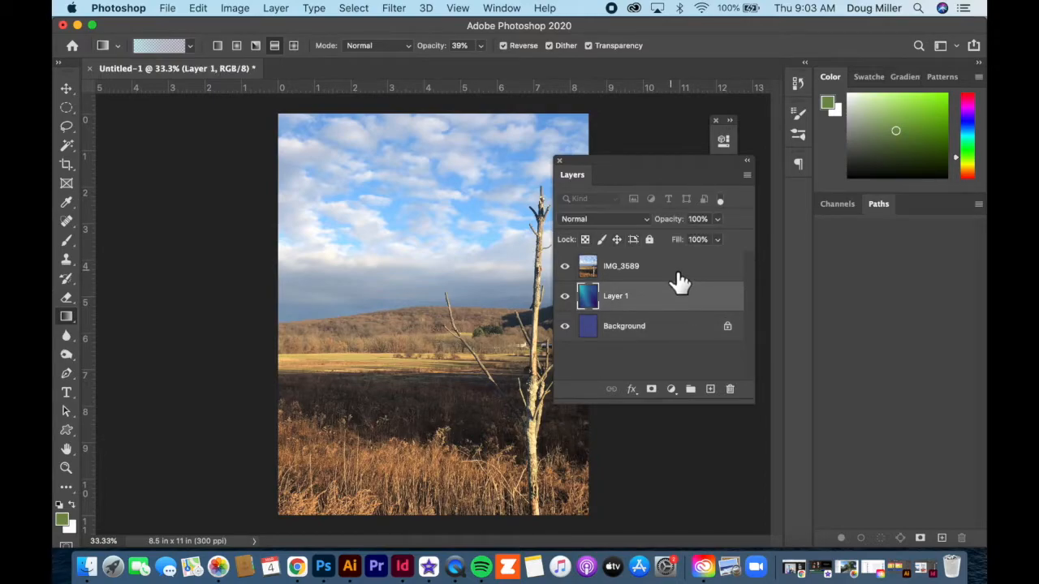
click(678, 274)
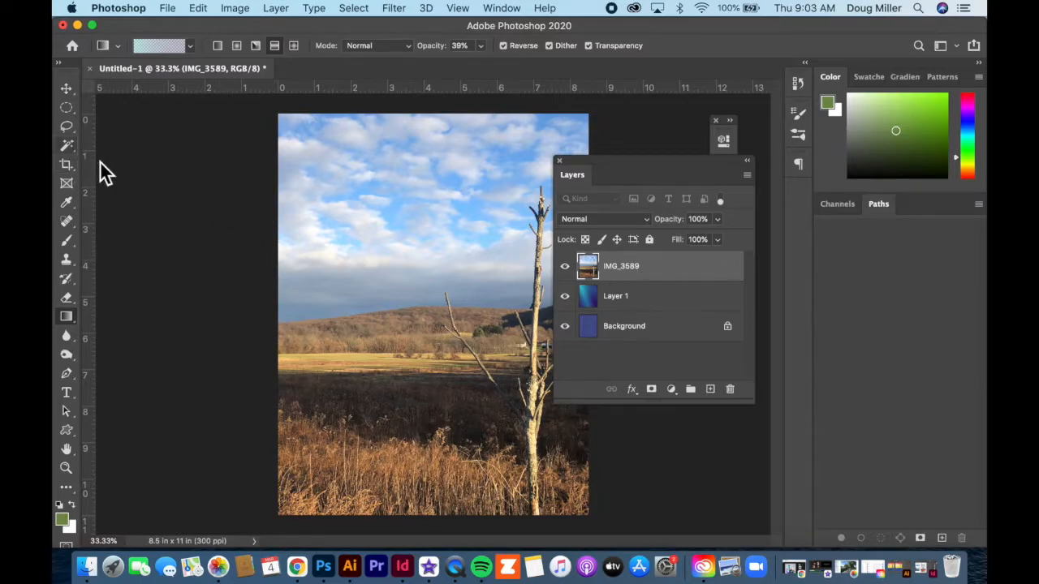
click(69, 110)
drag(349, 199, 507, 363)
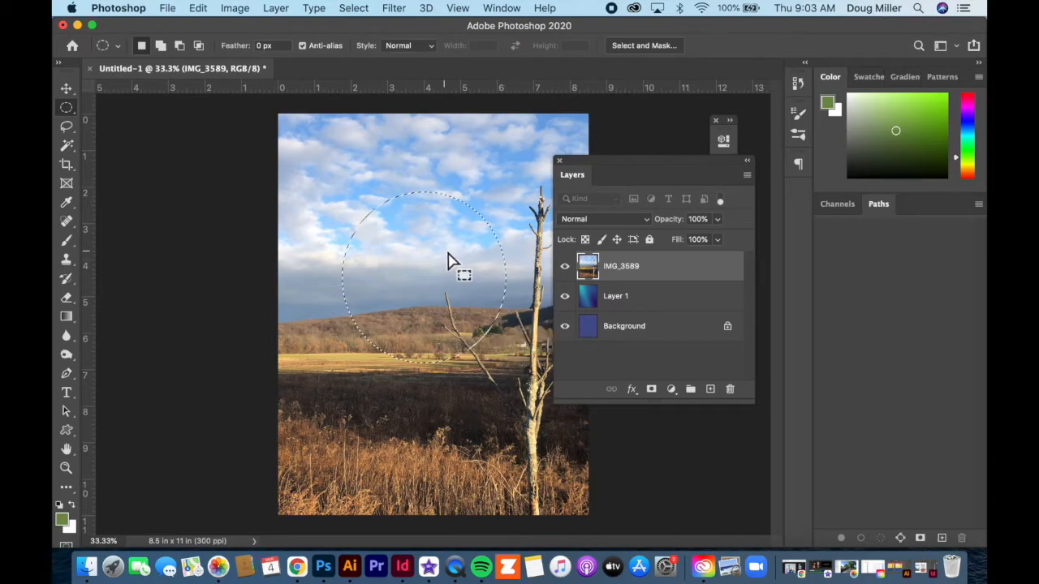
Step: Paint green brush strokes inside the circular selection on the IMG_3589 layer, and undo them
click(67, 241)
mouse_move(341, 276)
mouse_down()
mouse_move(499, 224)
mouse_move(379, 341)
mouse_move(538, 273)
mouse_move(403, 420)
mouse_move(408, 189)
mouse_move(465, 184)
mouse_move(552, 253)
mouse_up()
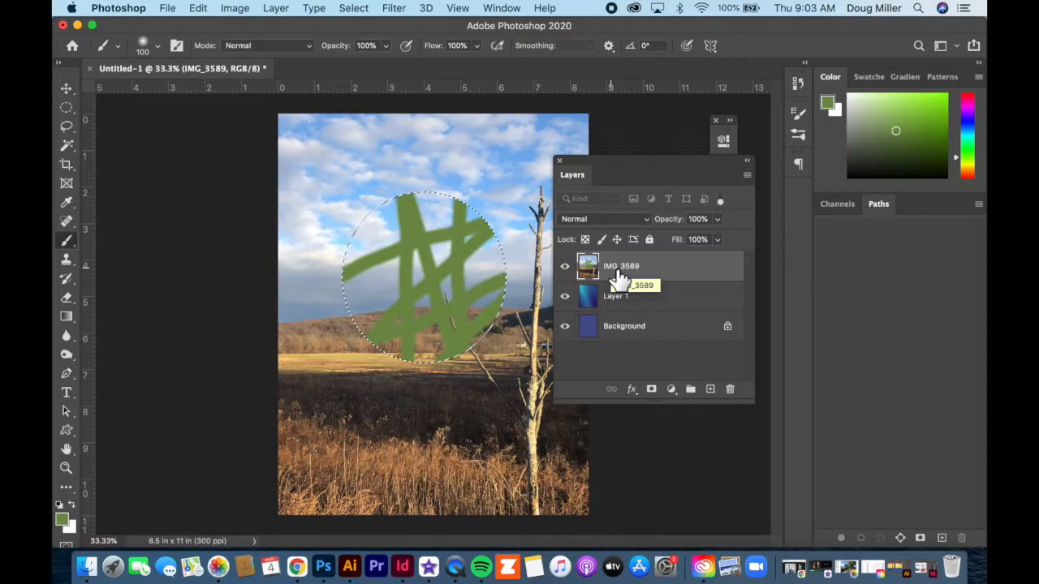
key(super+z)
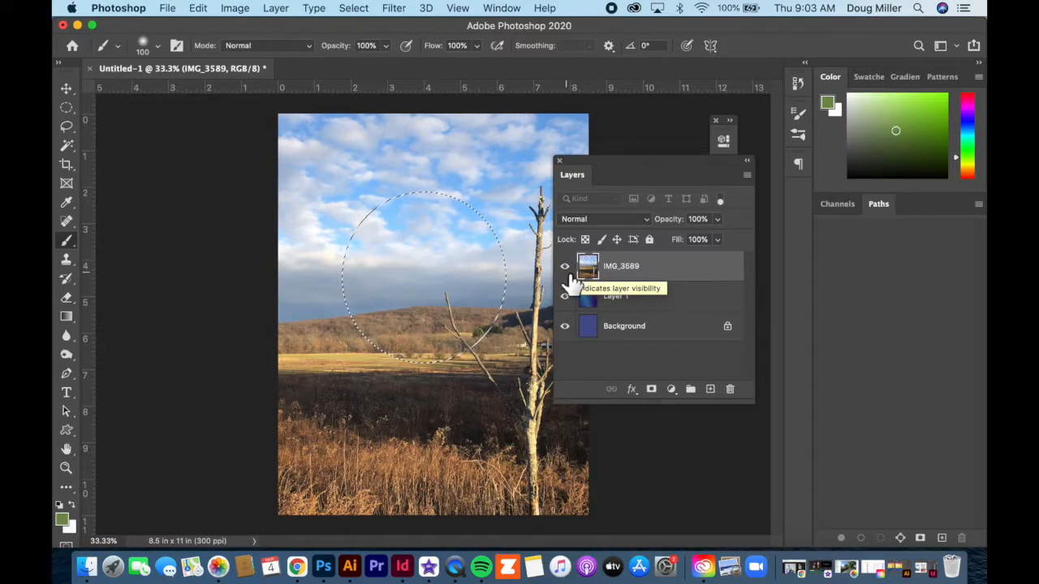
Step: Paint green strokes inside the selection on Layer 1, hide IMG_3589 to view them, and undo the changes
click(664, 305)
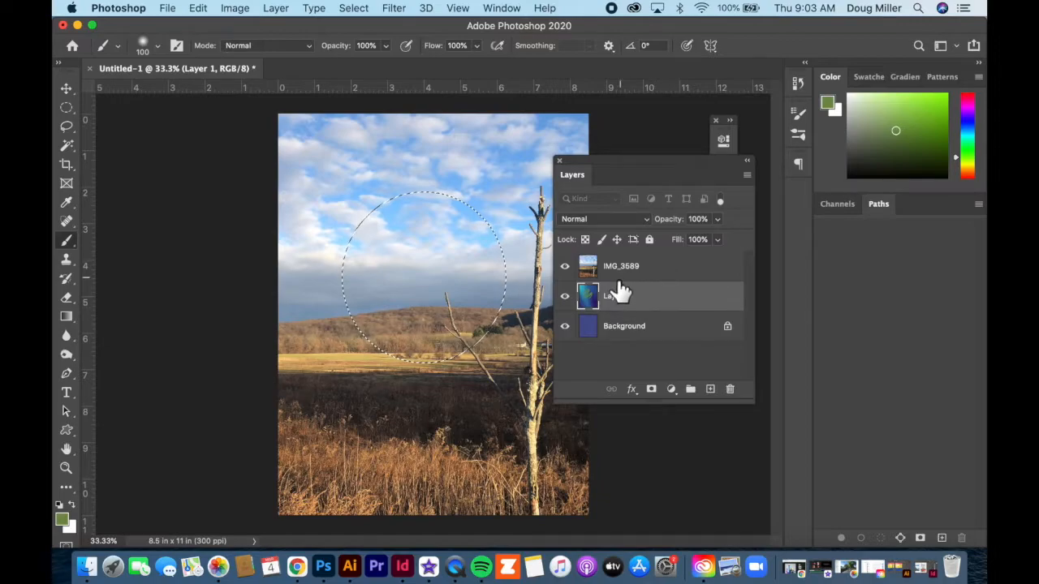
click(568, 268)
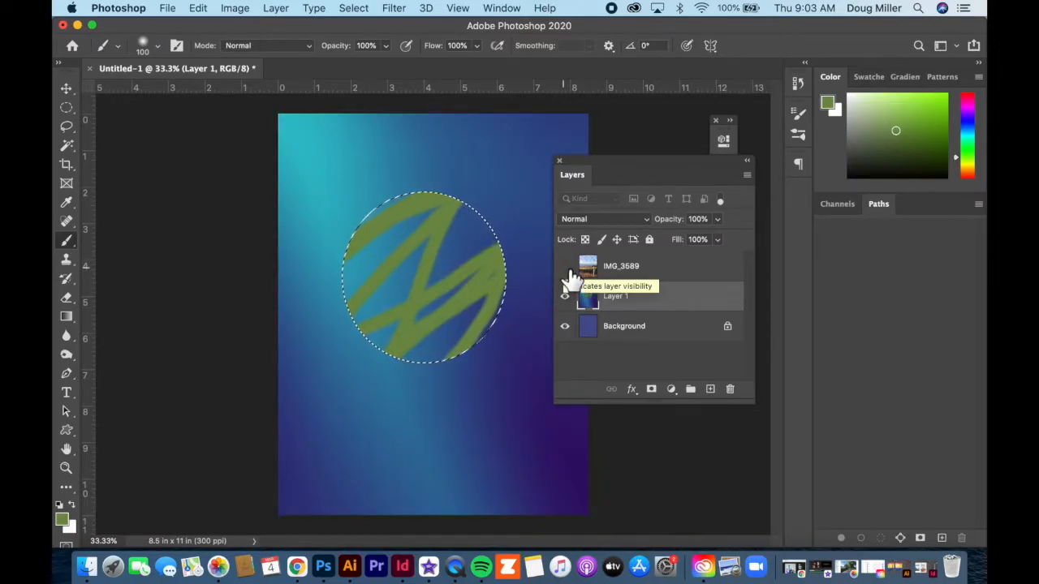
key(super+z)
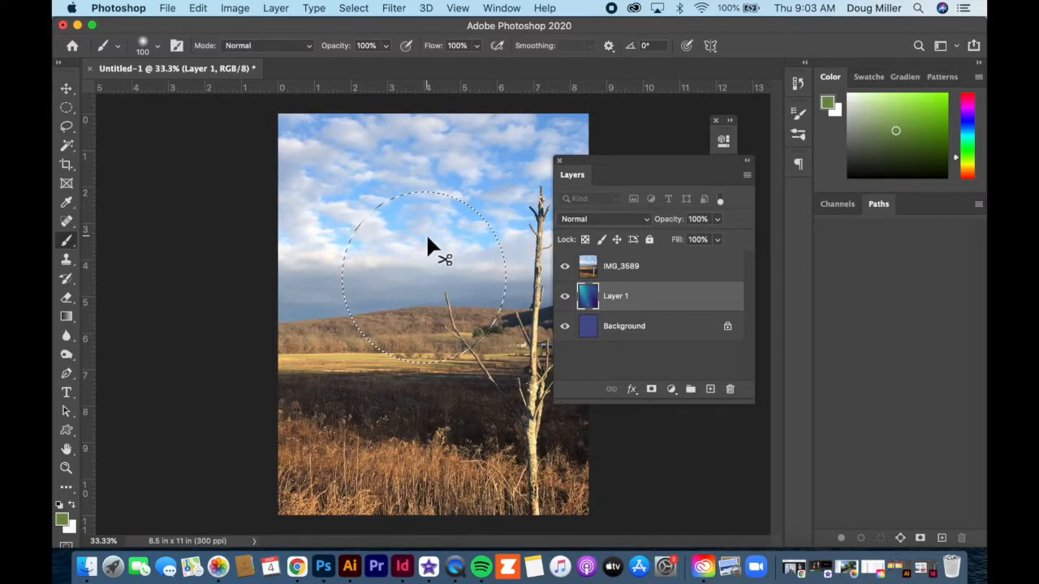
Step: Deselect the circle, paint a green zigzag on Layer 1, hide IMG_3589 to inspect it, and undo the changes
key(super+d)
click(565, 266)
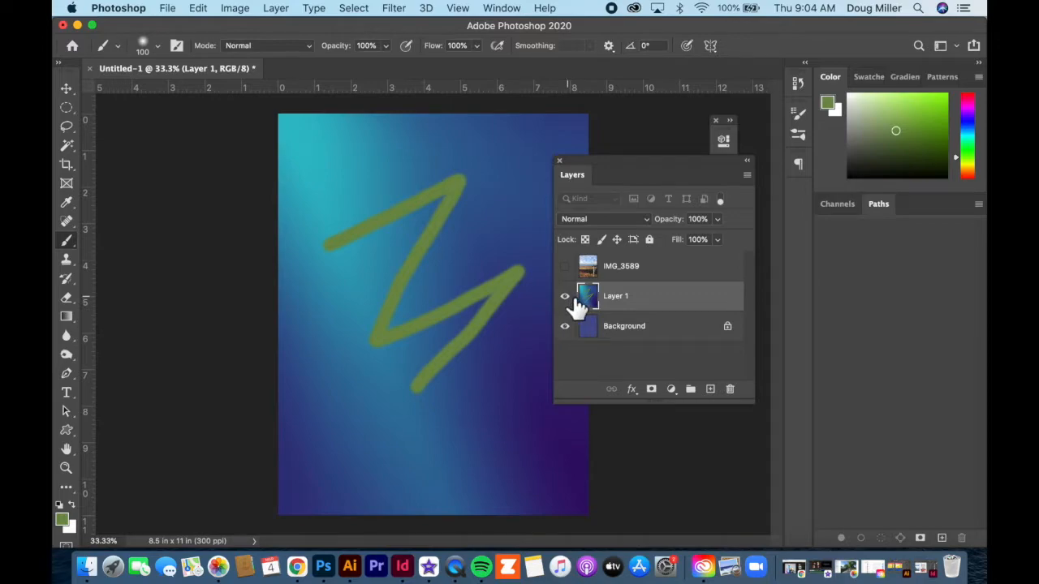
key(super+z)
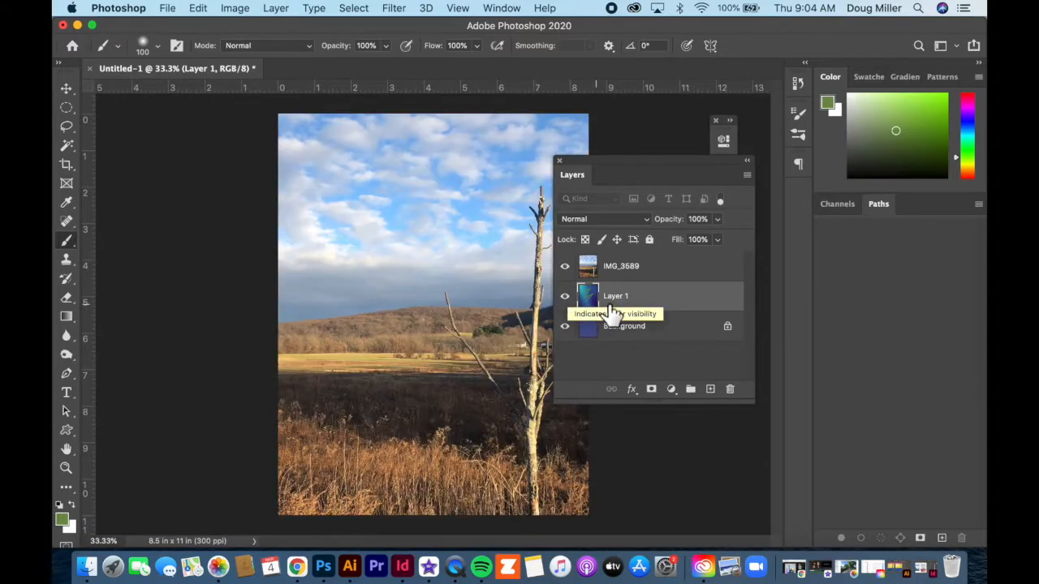
Step: Paint a green zigzag on the IMG_3589 layer over the hills, and undo it
click(664, 270)
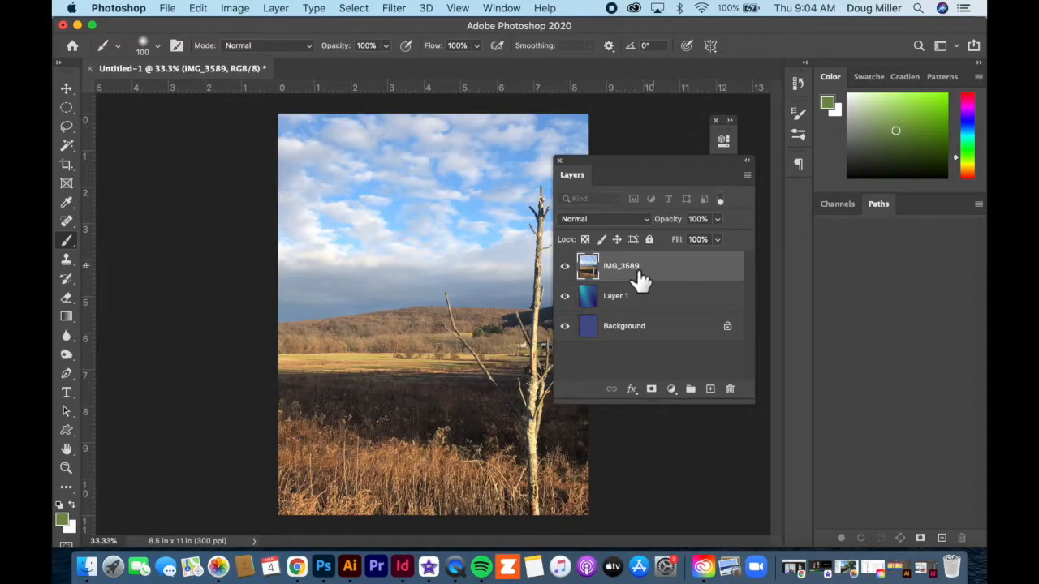
mouse_move(381, 265)
mouse_down()
mouse_move(441, 233)
mouse_move(464, 290)
mouse_move(437, 351)
mouse_up()
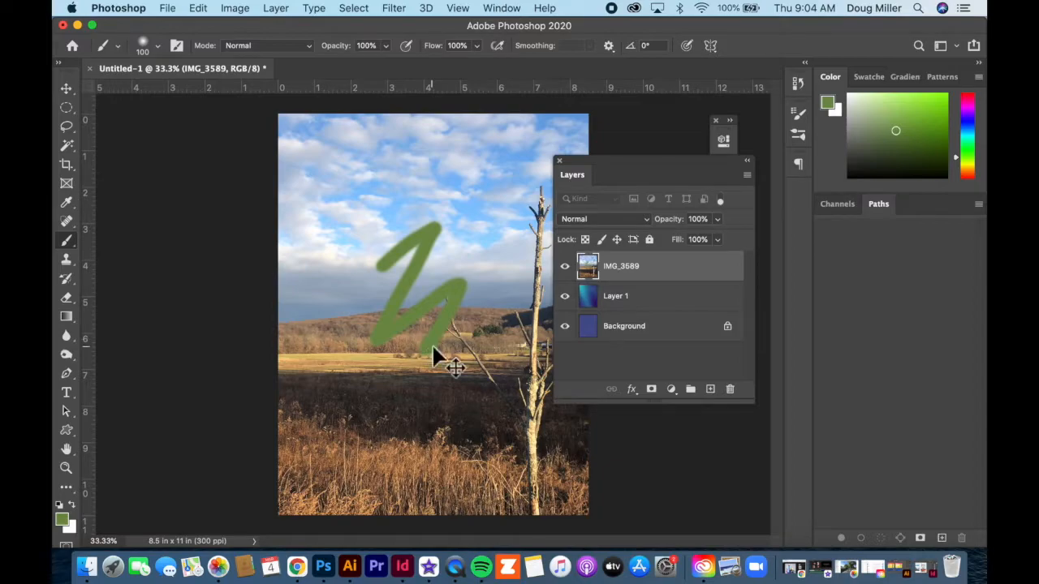
key(super+z)
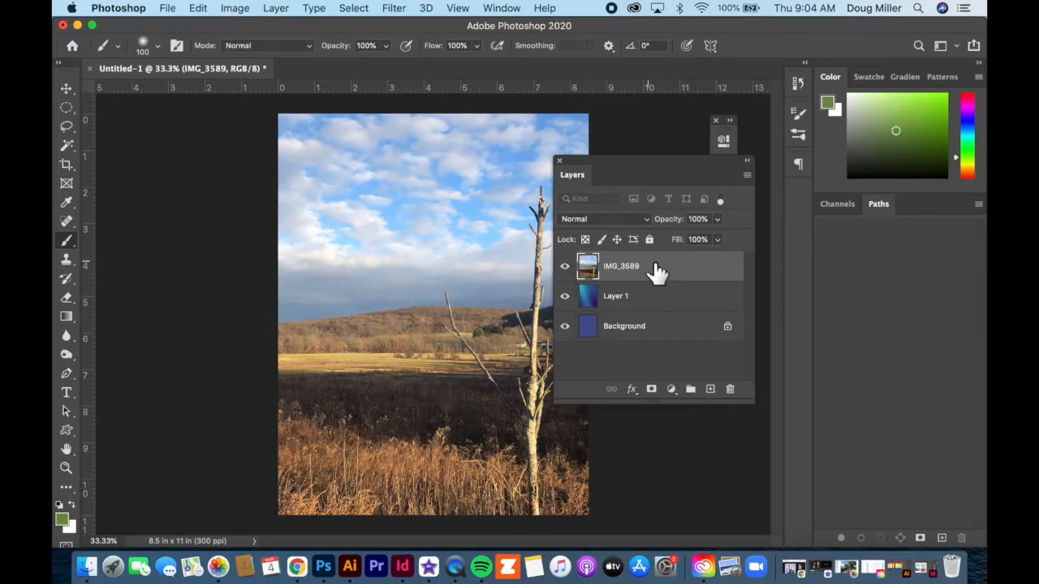
Step: Toggle the visibility of IMG_3589 to compare it with the gradient on Layer 1, leaving Layer 1 selected and both layers visible
click(564, 267)
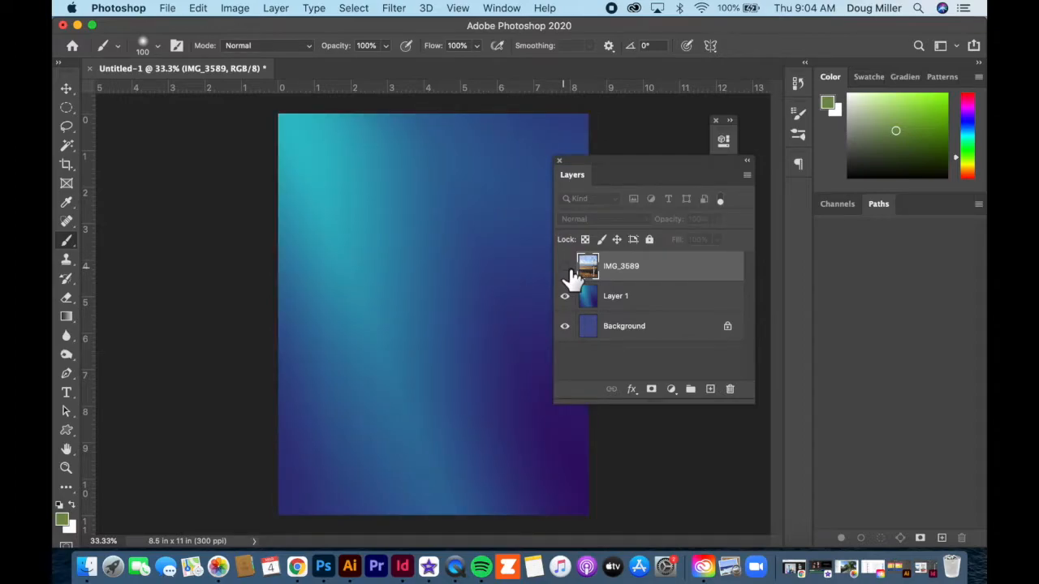
click(565, 267)
click(565, 267)
click(565, 266)
click(569, 270)
click(664, 306)
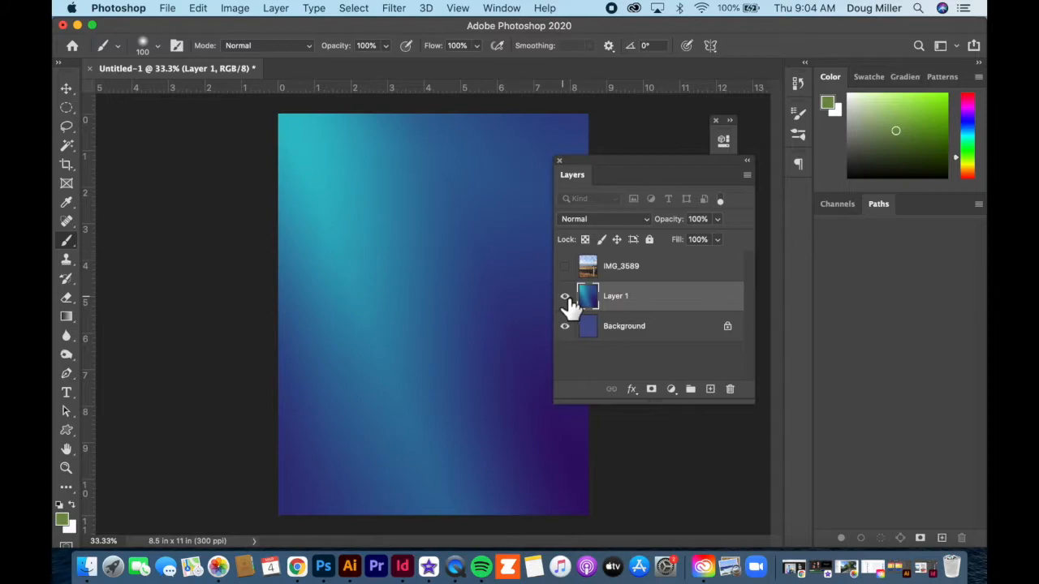
click(566, 267)
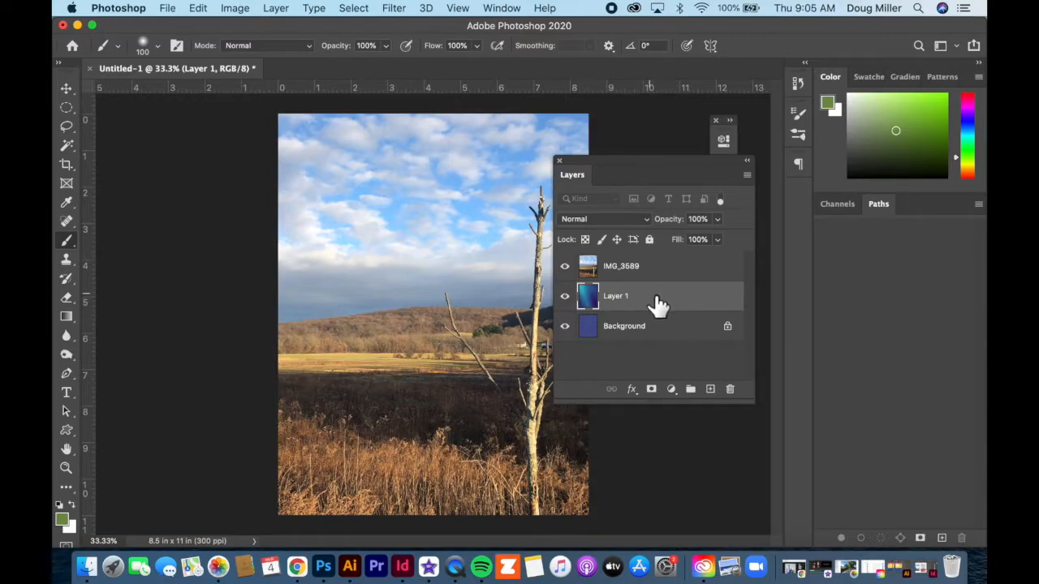
Step: Move Layer 1 above IMG_3589 and convert the locked Background into a regular layer named Layer 0
drag(684, 307, 644, 268)
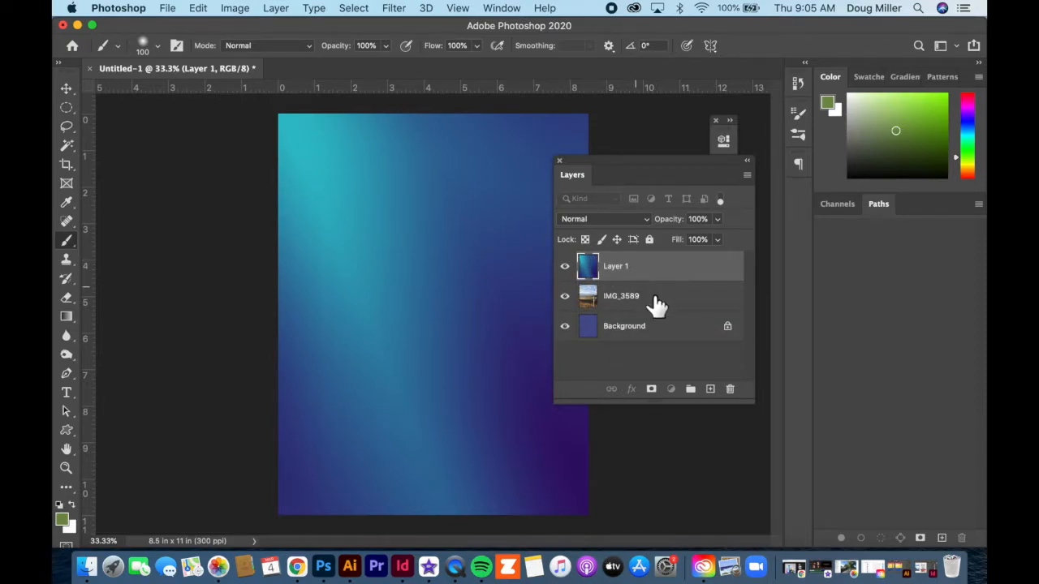
click(670, 336)
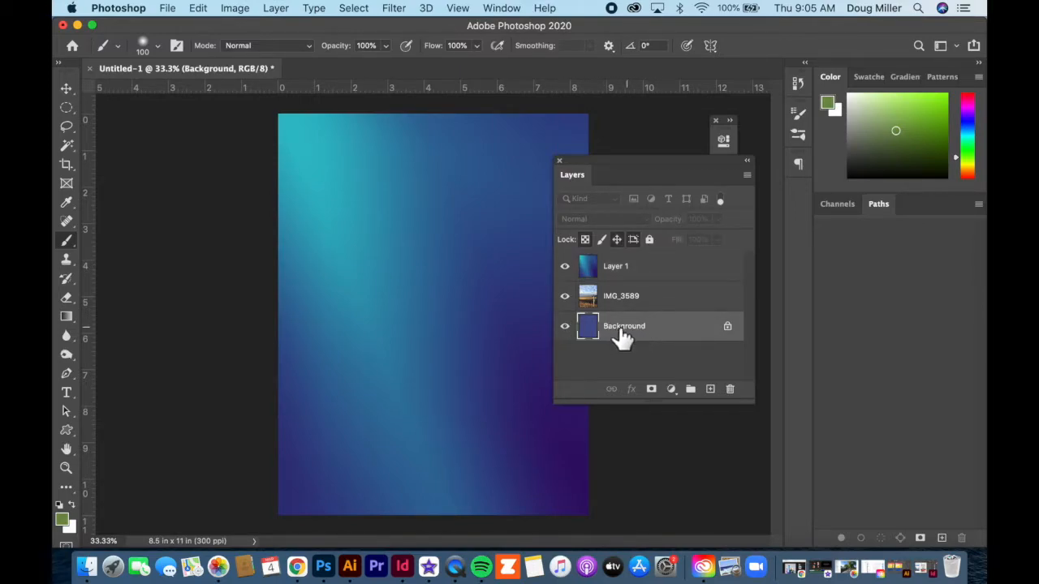
double_click(672, 331)
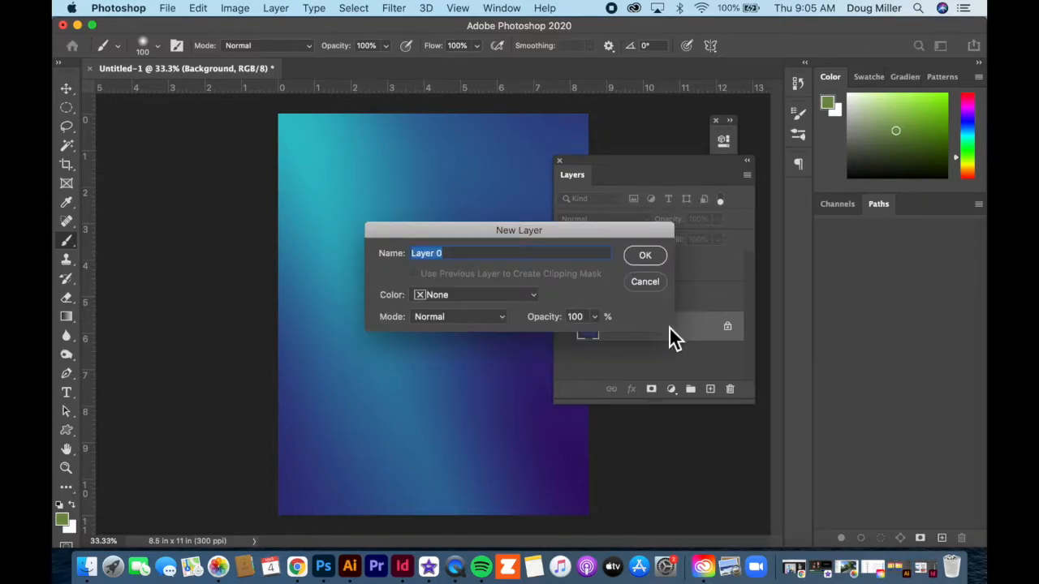
click(641, 259)
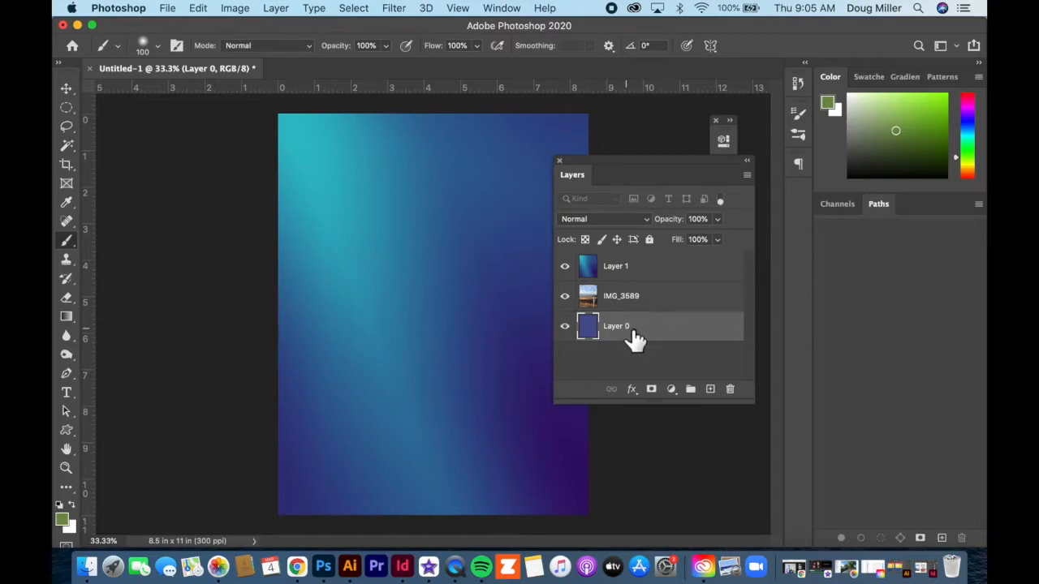
Step: Lower Layer 1's opacity to 84% to preview the photo beneath, and restore it to 100%
mouse_move(664, 269)
mouse_down()
mouse_move(661, 361)
mouse_move(661, 275)
mouse_up()
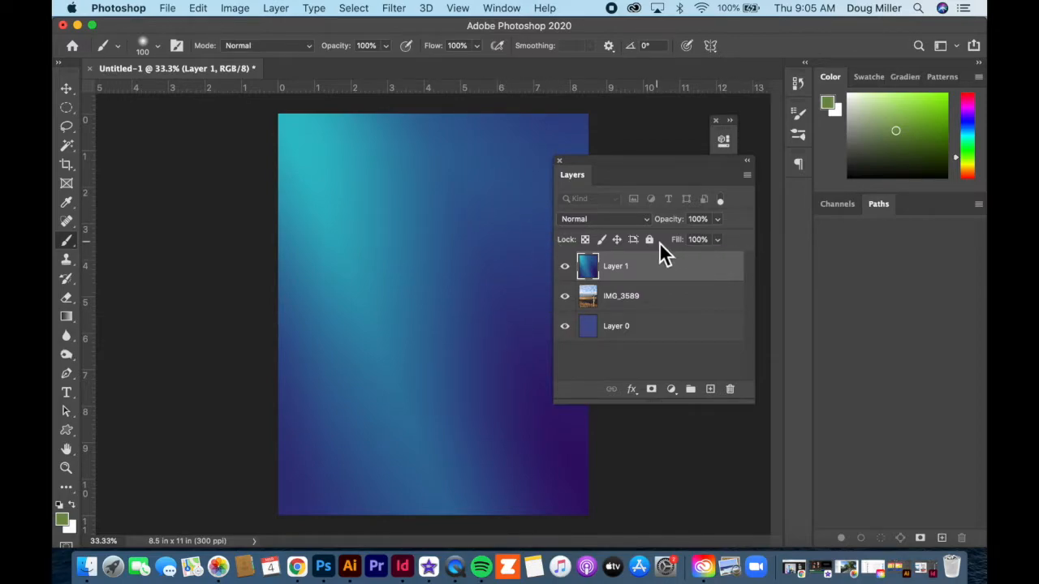
click(718, 220)
drag(682, 240, 710, 241)
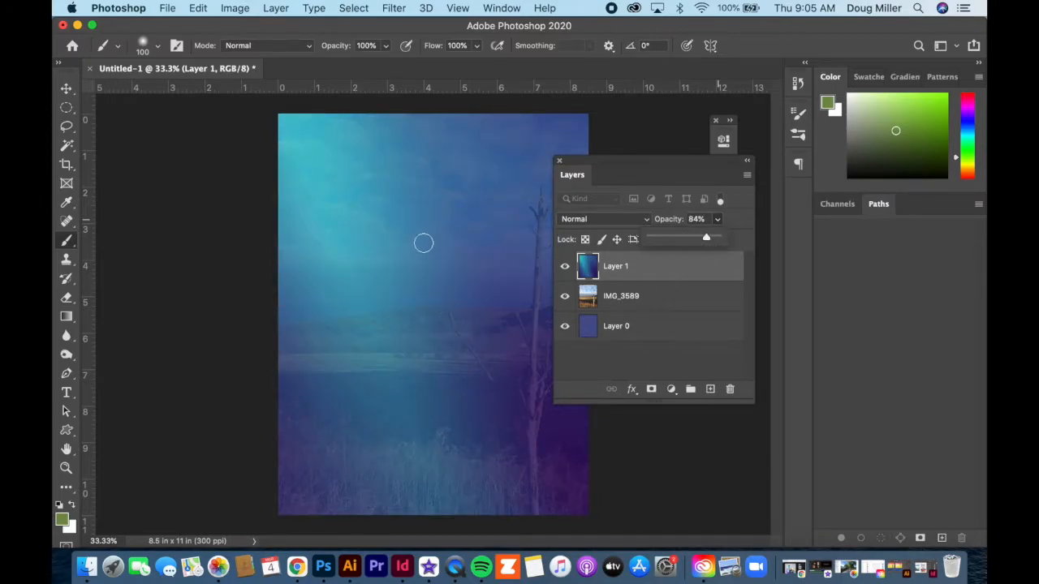
drag(706, 238, 728, 240)
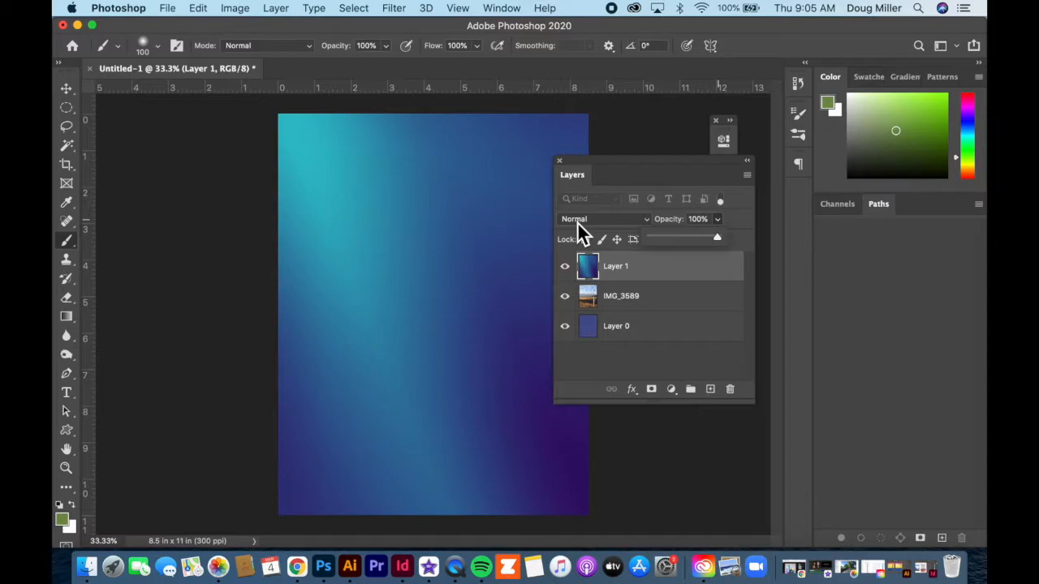
Step: Try the Multiply blend mode on Layer 1, and set it to Color Burn
click(577, 223)
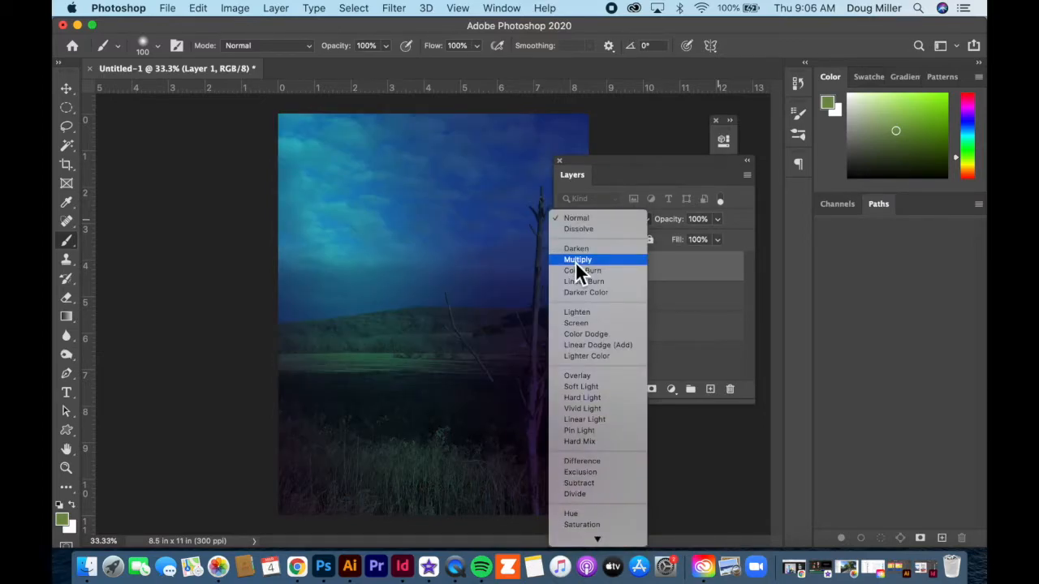
click(576, 262)
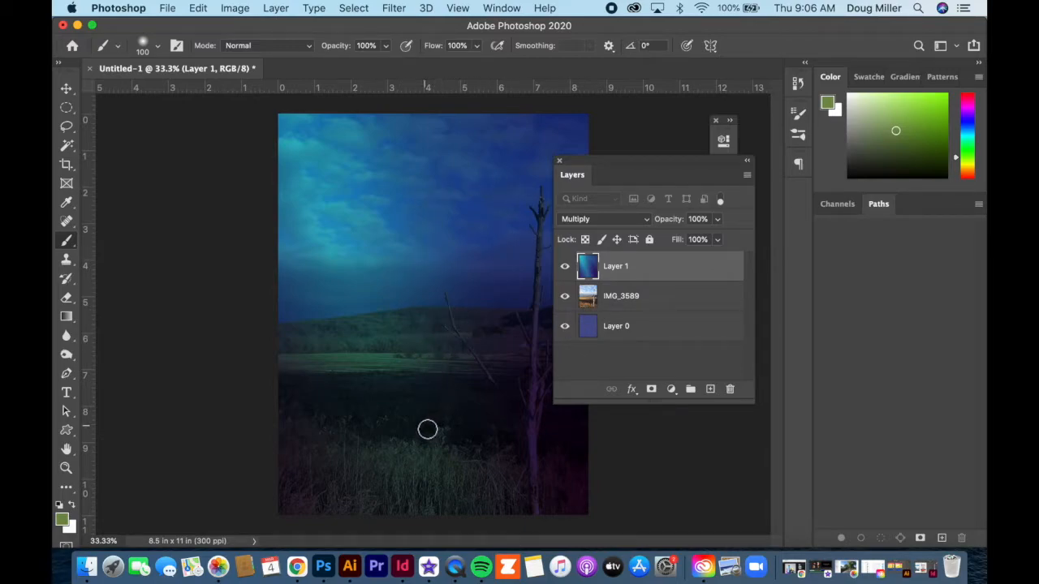
click(650, 223)
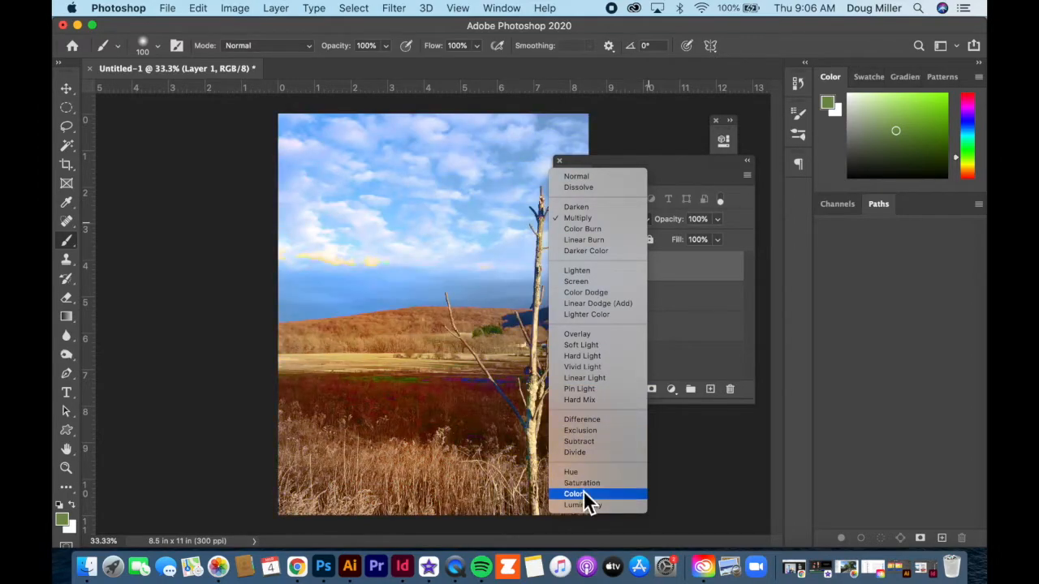
click(590, 231)
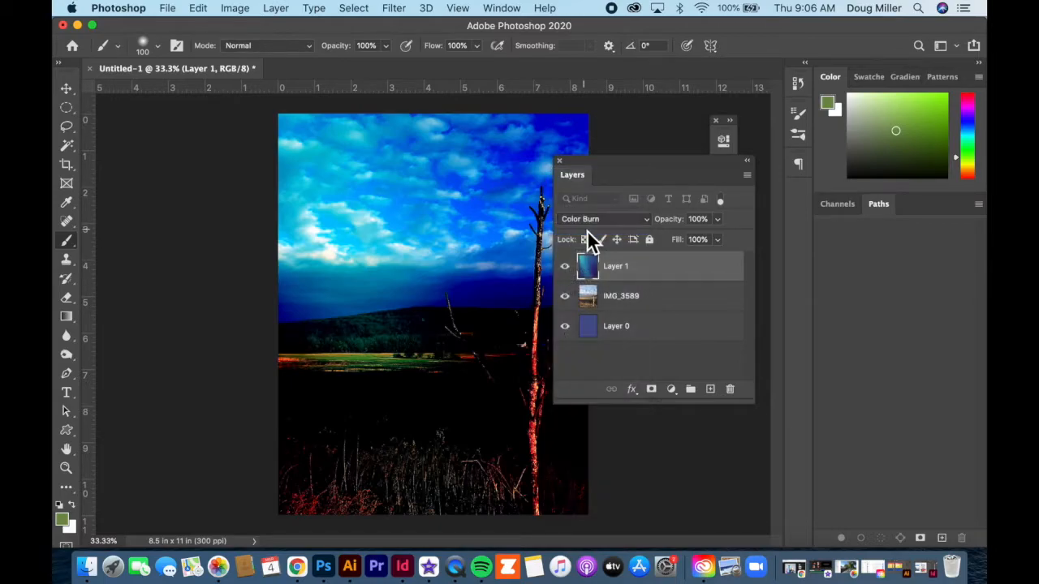
Step: Try a lower fill value on Layer 1, and return it to 100%
click(718, 239)
mouse_move(705, 260)
mouse_down()
mouse_move(687, 261)
mouse_move(726, 264)
mouse_up()
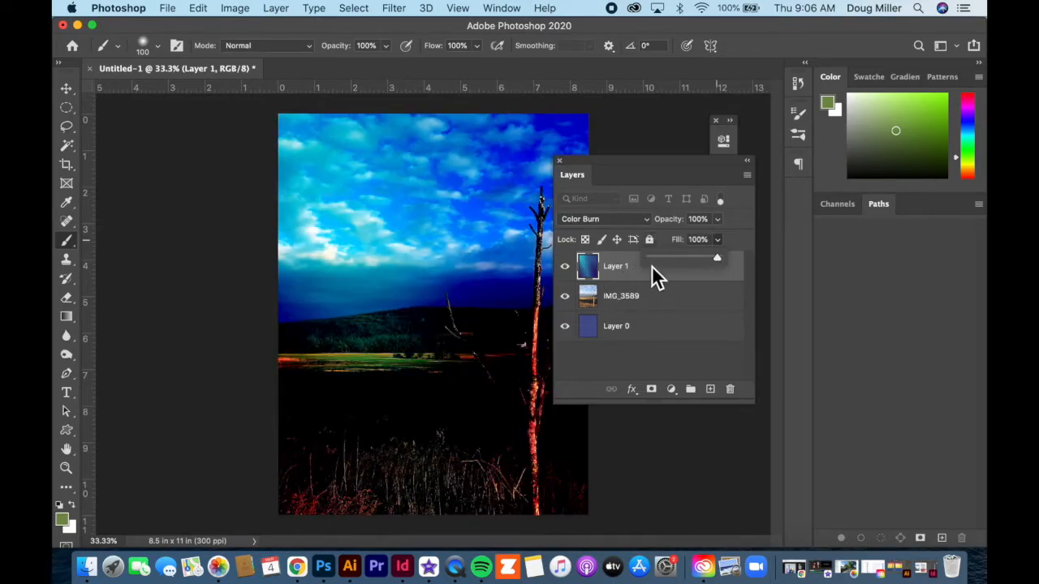
click(669, 278)
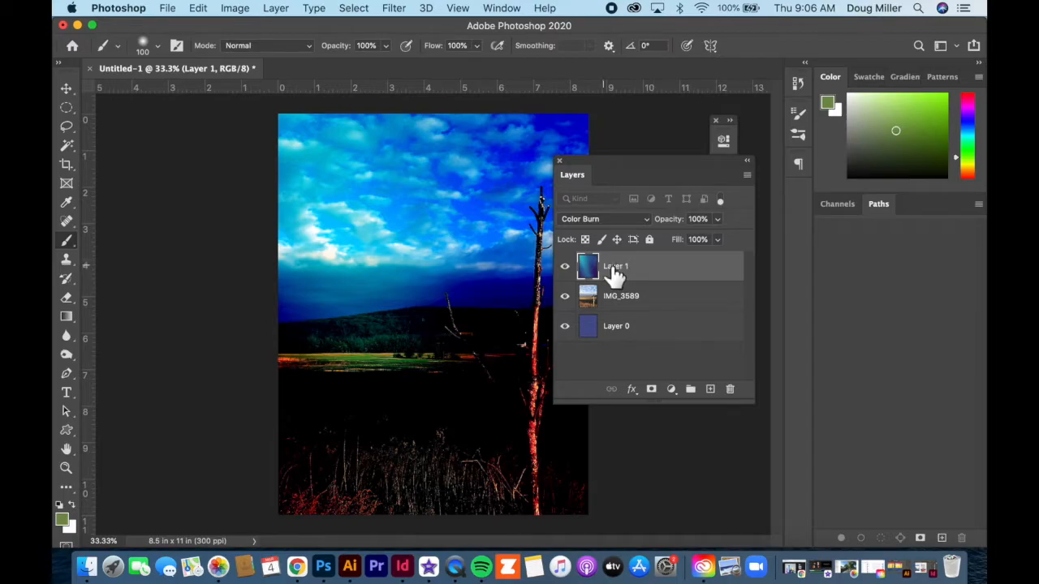
Step: Examine Layer 1's blending options and the available layer style effects without applying any
double_click(682, 278)
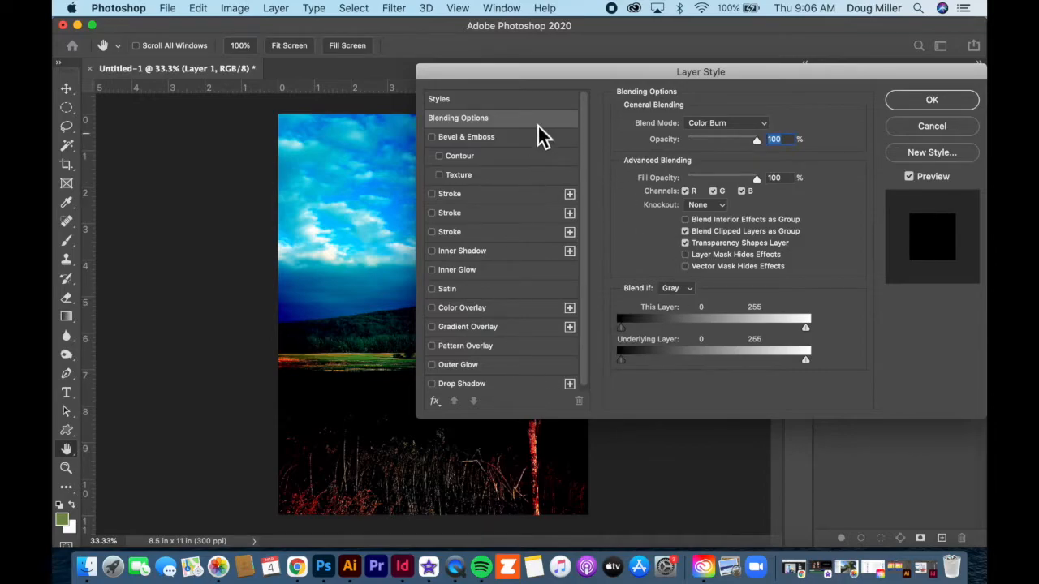
drag(543, 75, 357, 106)
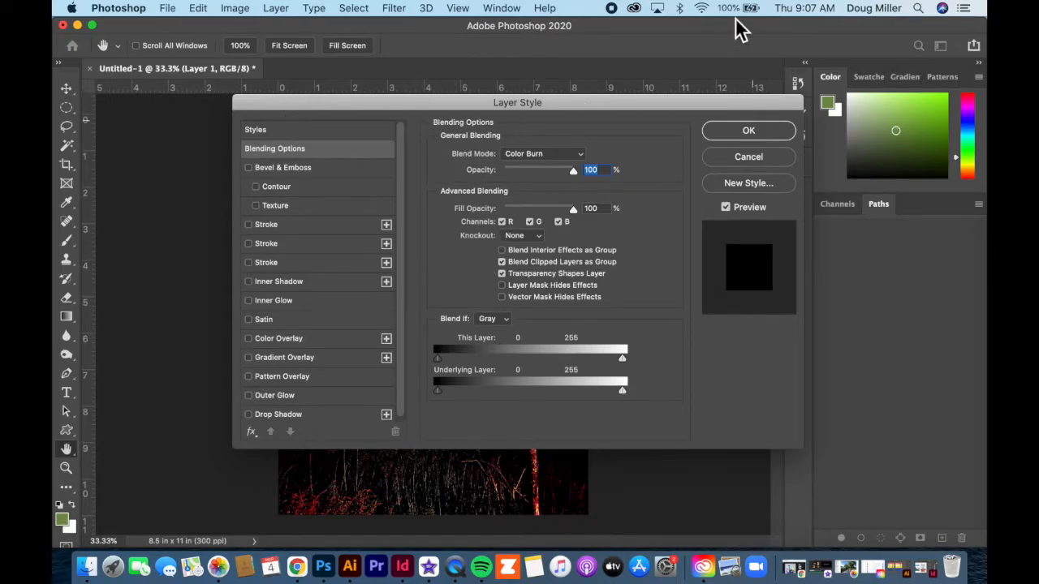
click(750, 157)
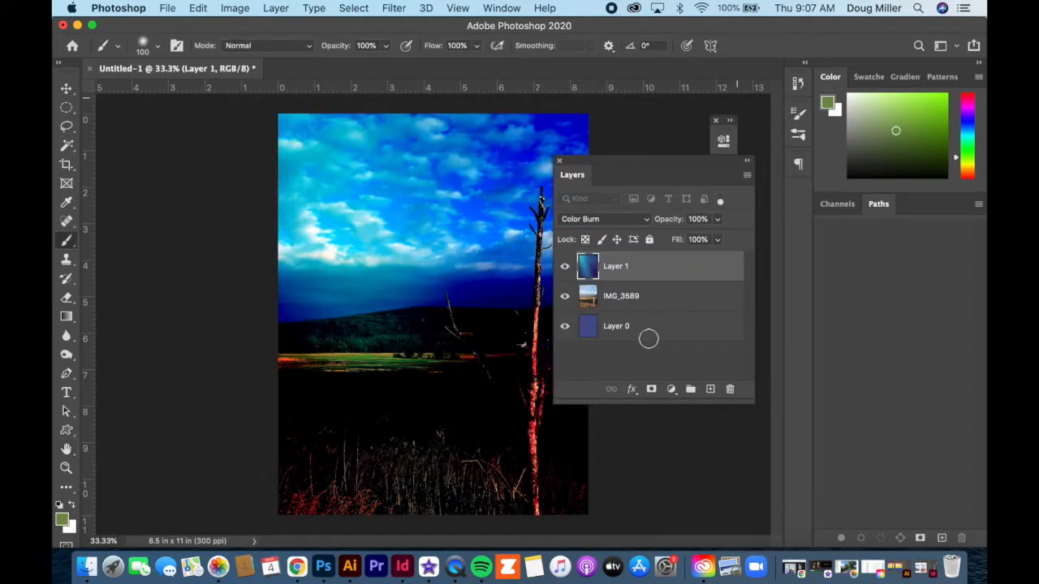
click(637, 394)
click(634, 392)
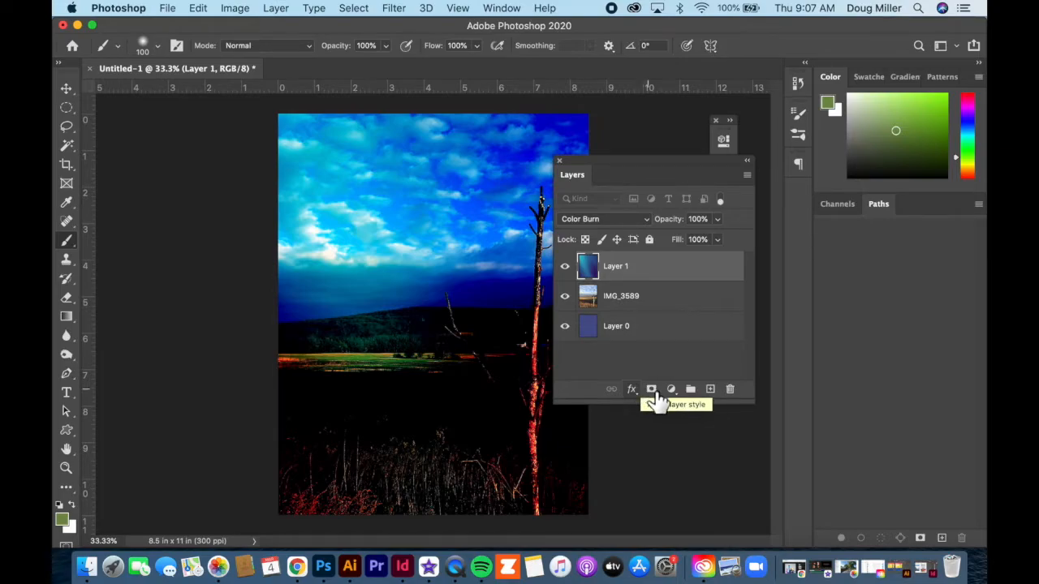
Step: Add a layer mask to Layer 1 and apply a diagonal black-and-white gradient to it
click(652, 391)
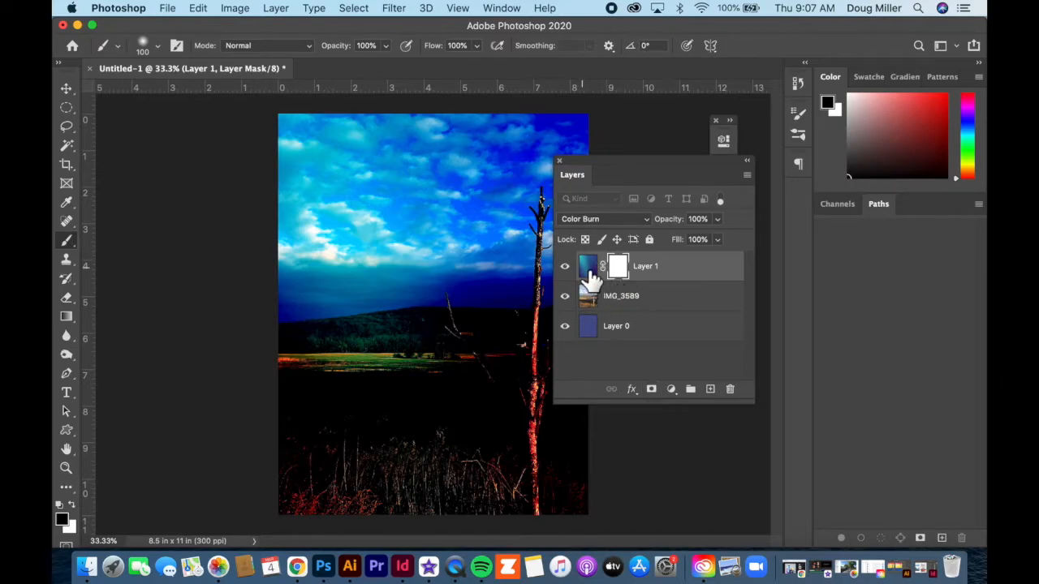
click(65, 315)
drag(327, 256, 554, 392)
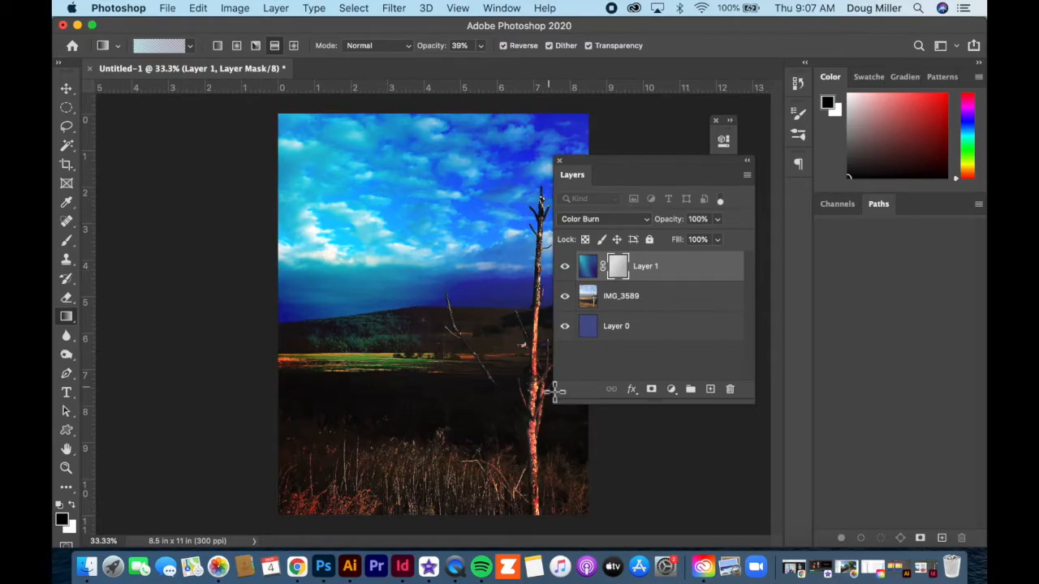
Step: Hide Layer 1 and add a layer mask to the IMG_3589 layer
click(565, 266)
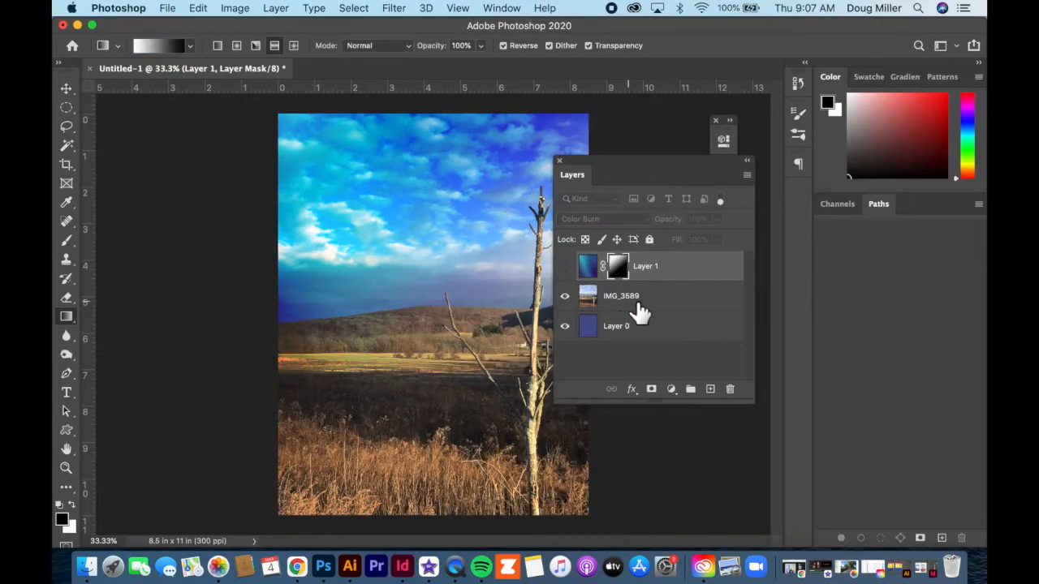
click(655, 301)
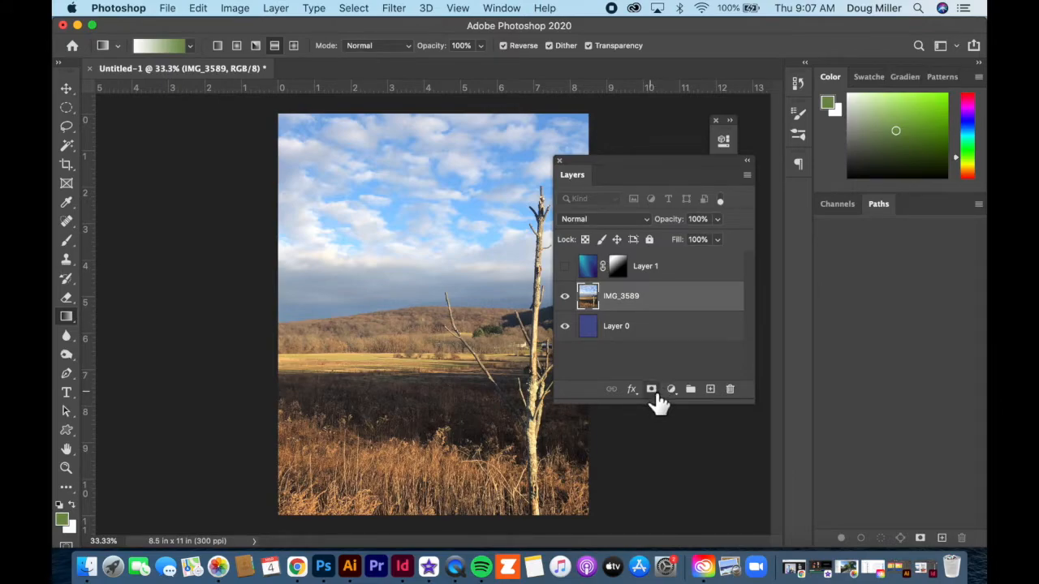
click(651, 391)
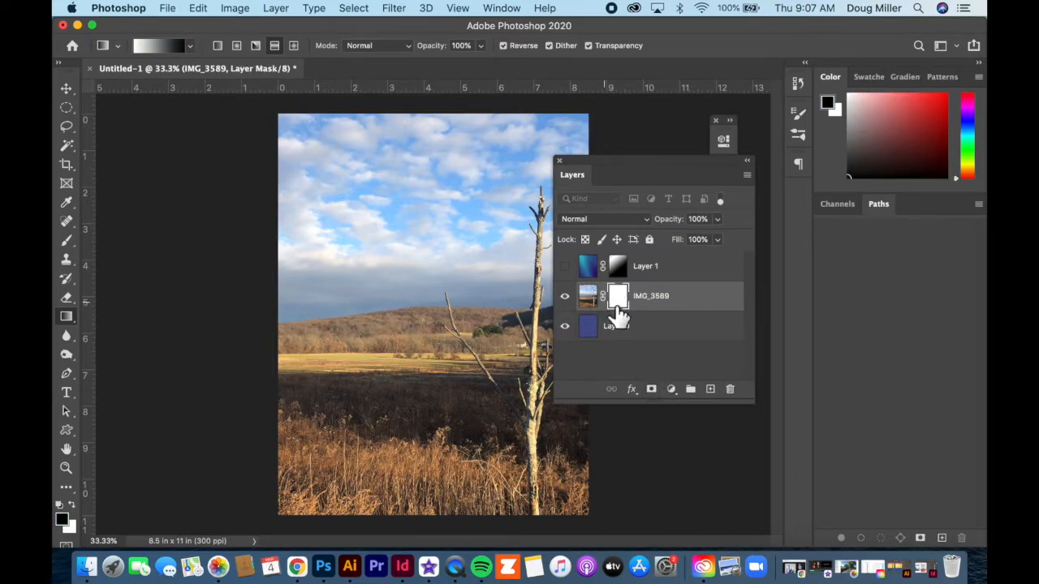
Step: Apply a horizontal gradient to the IMG_3589 layer mask and brush over the mask's hillside area with black, then white
drag(352, 312, 540, 318)
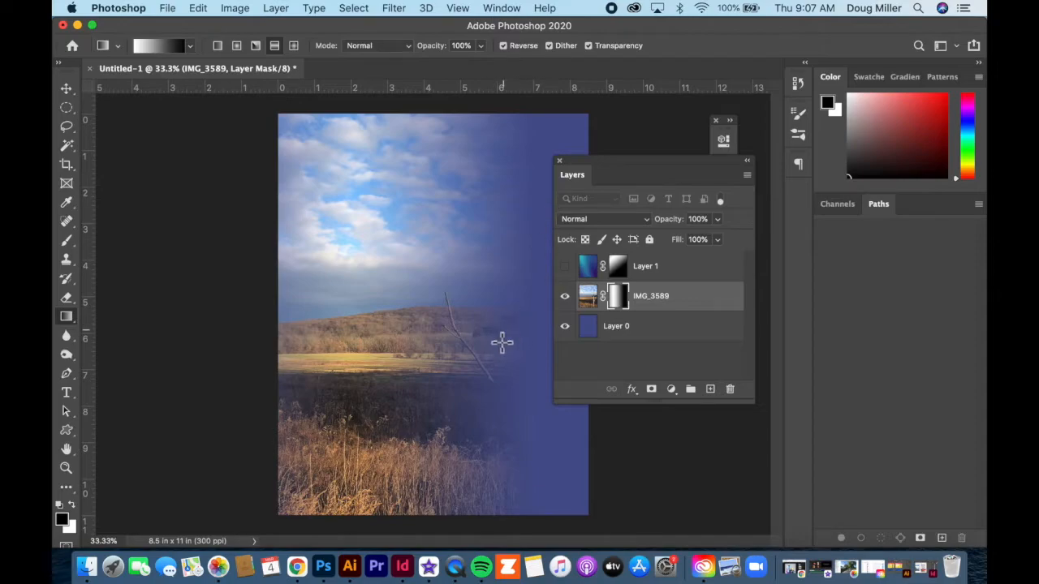
click(66, 242)
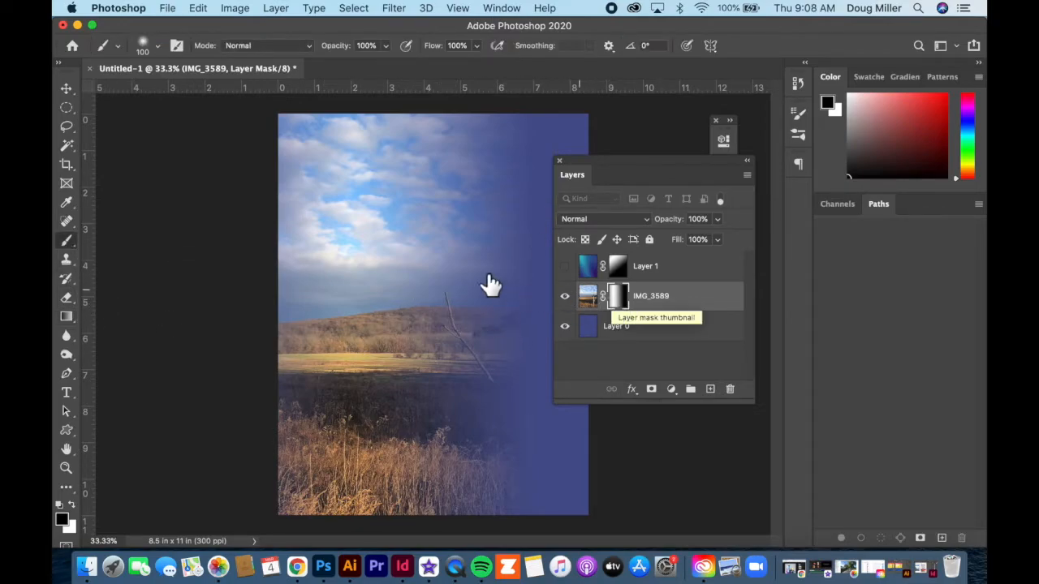
mouse_move(372, 282)
mouse_down()
mouse_move(326, 315)
mouse_move(345, 361)
mouse_move(386, 370)
mouse_up()
mouse_move(362, 404)
mouse_down()
mouse_move(397, 425)
mouse_move(368, 354)
mouse_move(355, 379)
mouse_move(402, 418)
mouse_move(405, 389)
mouse_up()
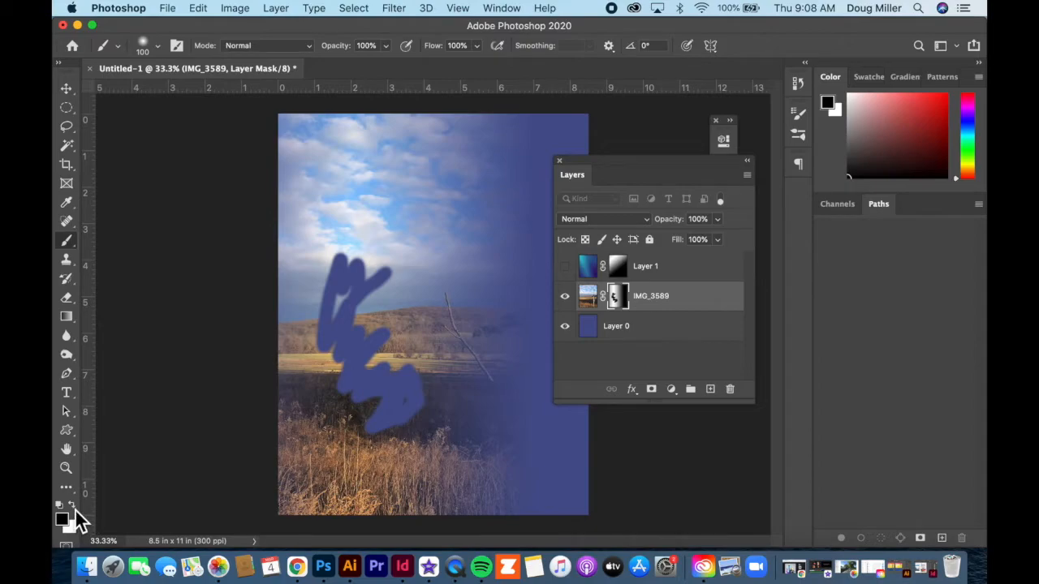
mouse_move(366, 445)
mouse_down()
mouse_move(442, 384)
mouse_move(376, 423)
mouse_move(411, 359)
mouse_move(359, 387)
mouse_move(331, 375)
mouse_move(371, 294)
mouse_move(315, 287)
mouse_move(357, 261)
mouse_move(381, 333)
mouse_up()
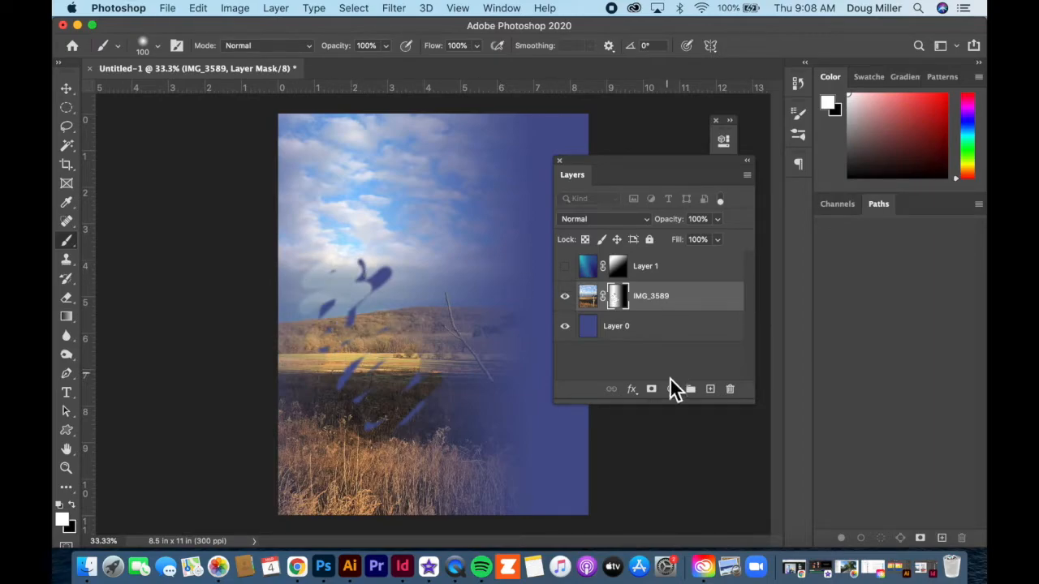
Step: Add a gradient fill layer above the IMG_3589 layer using a light blue preset from the Blues group
click(671, 389)
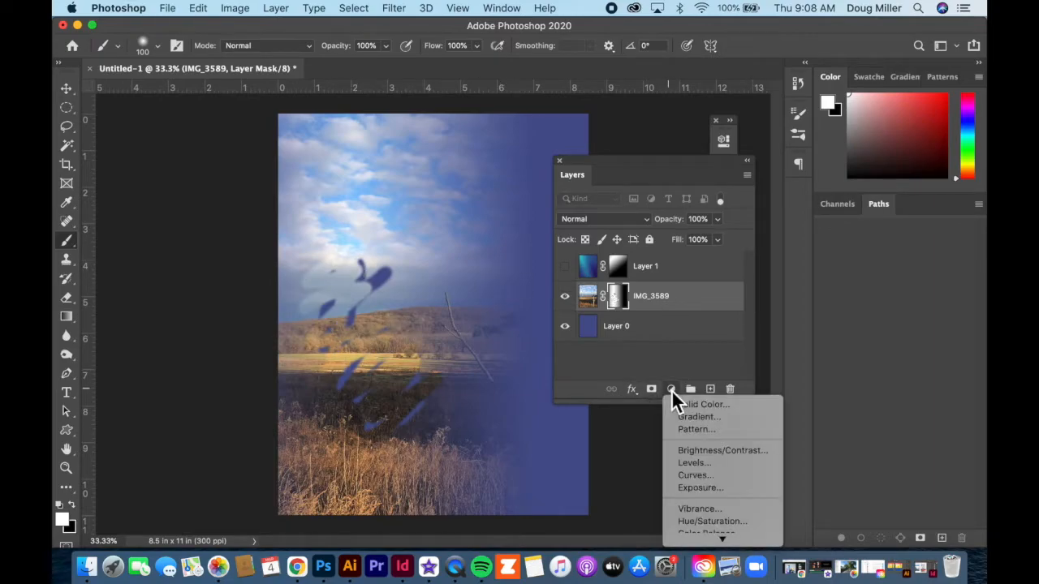
mouse_move(716, 550)
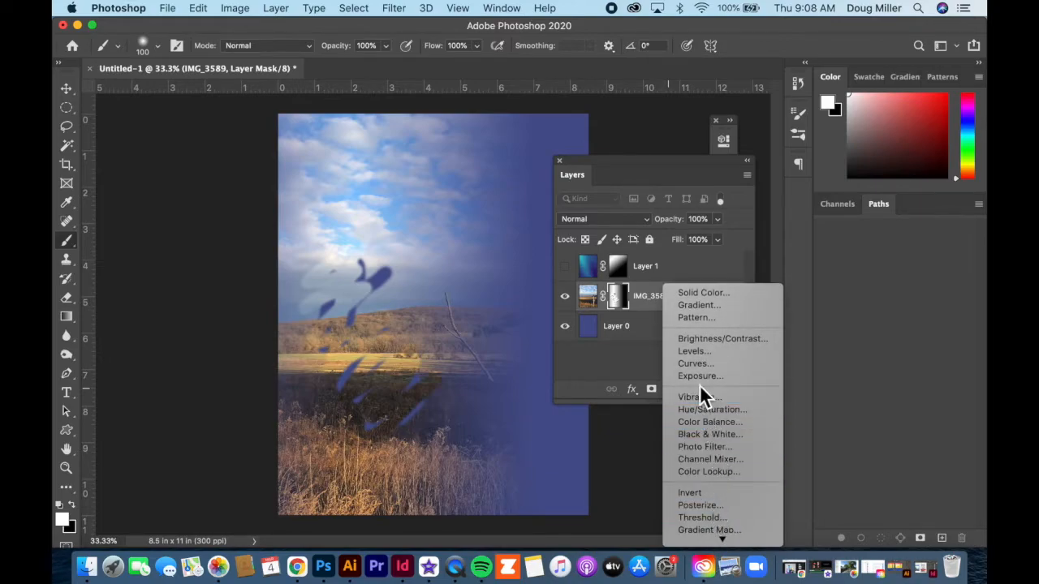
click(697, 306)
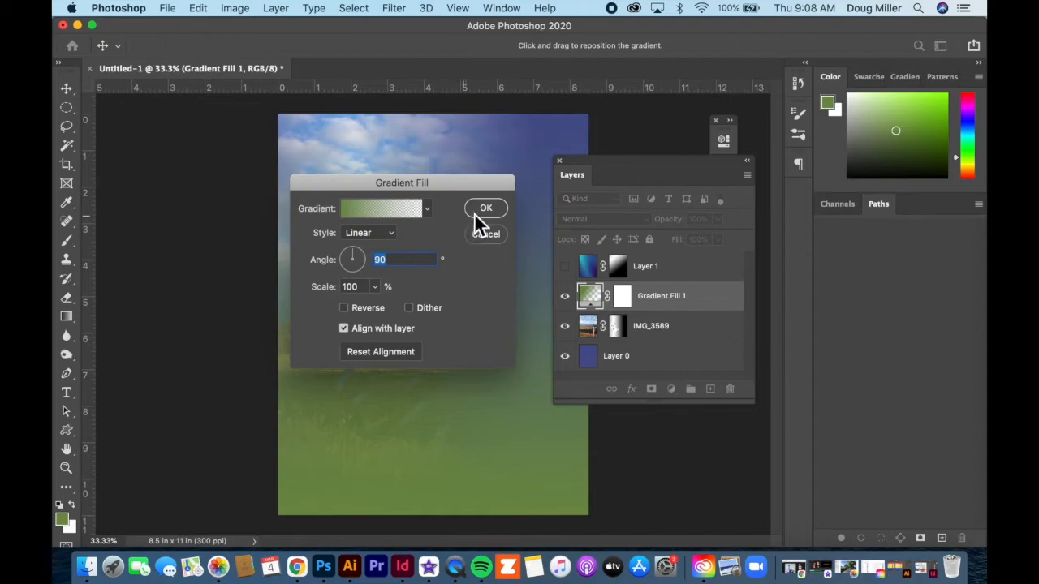
click(426, 209)
click(371, 307)
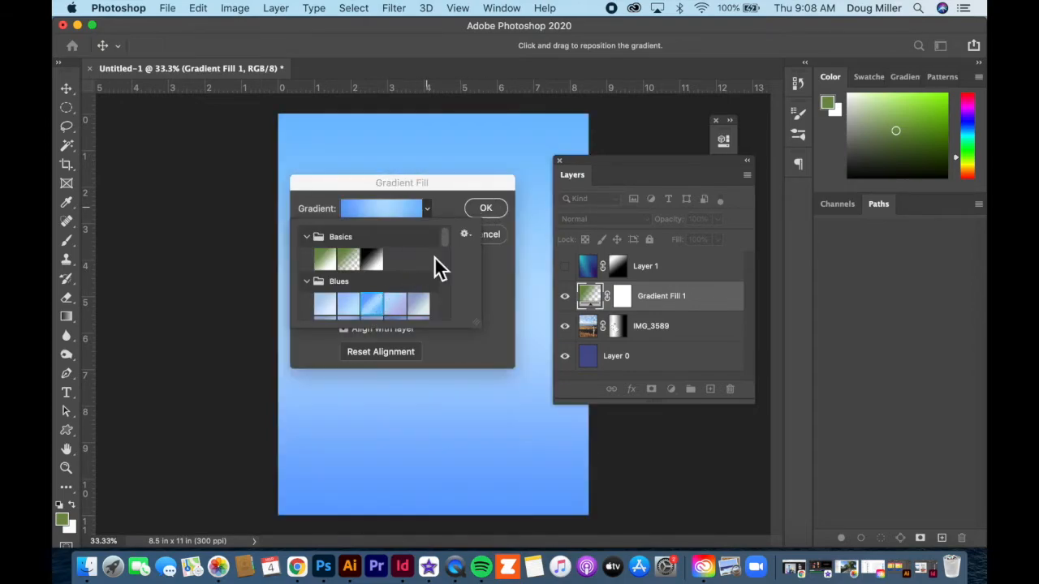
click(486, 211)
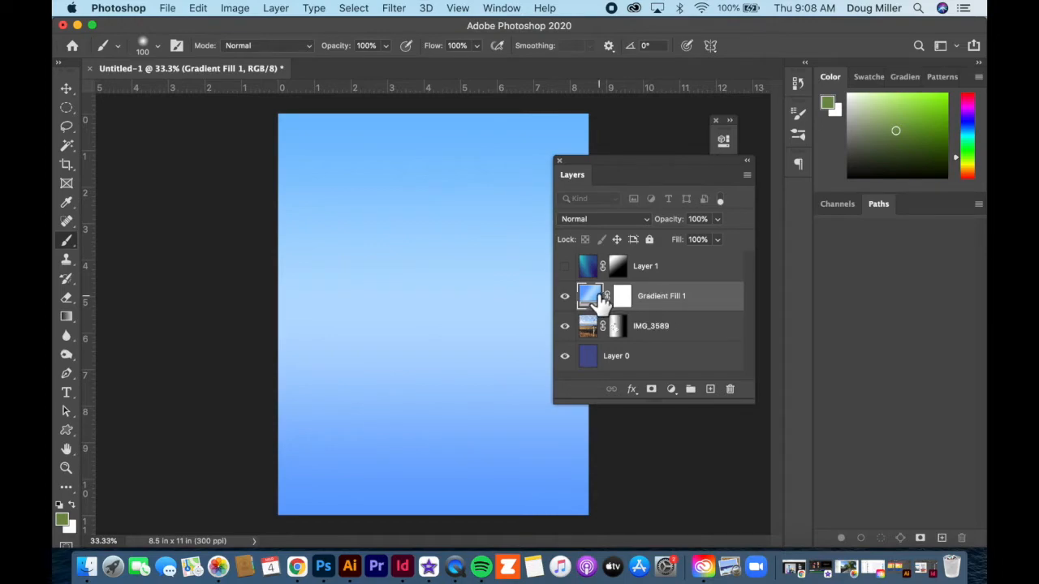
Step: Set the gradient fill layer's blend mode to Multiply and create a new empty layer above it
click(646, 220)
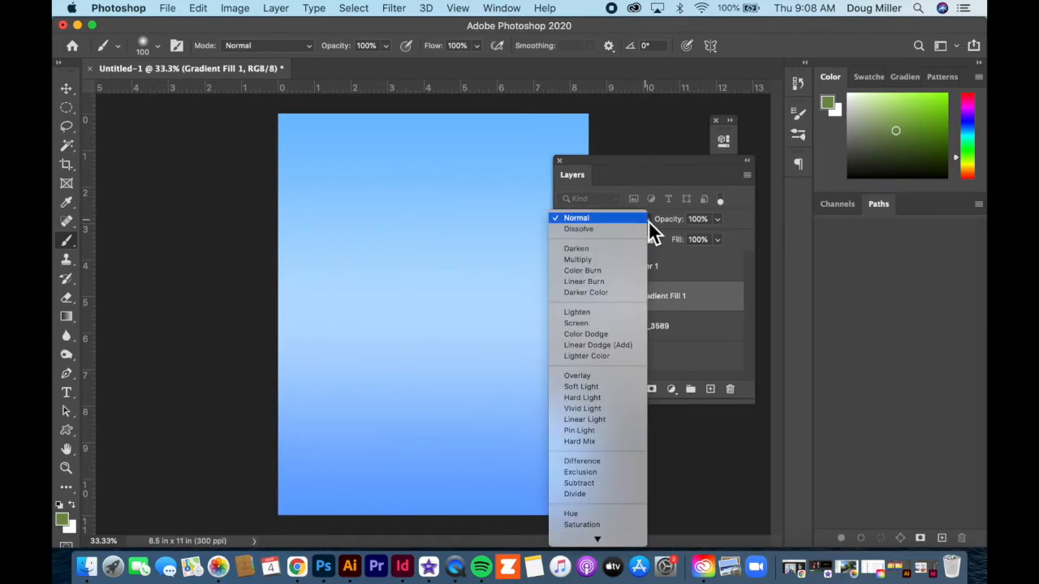
click(602, 261)
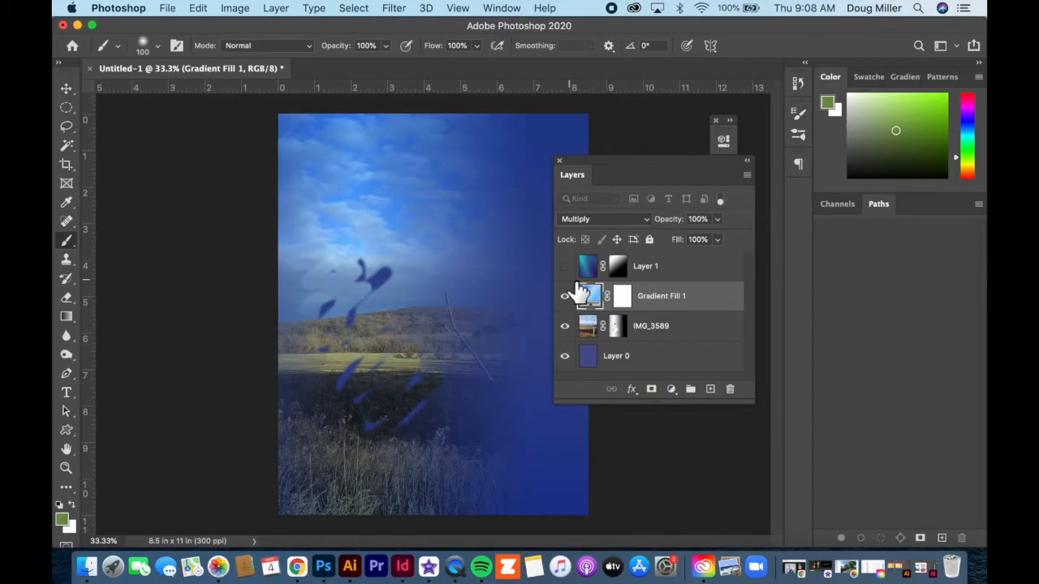
click(718, 395)
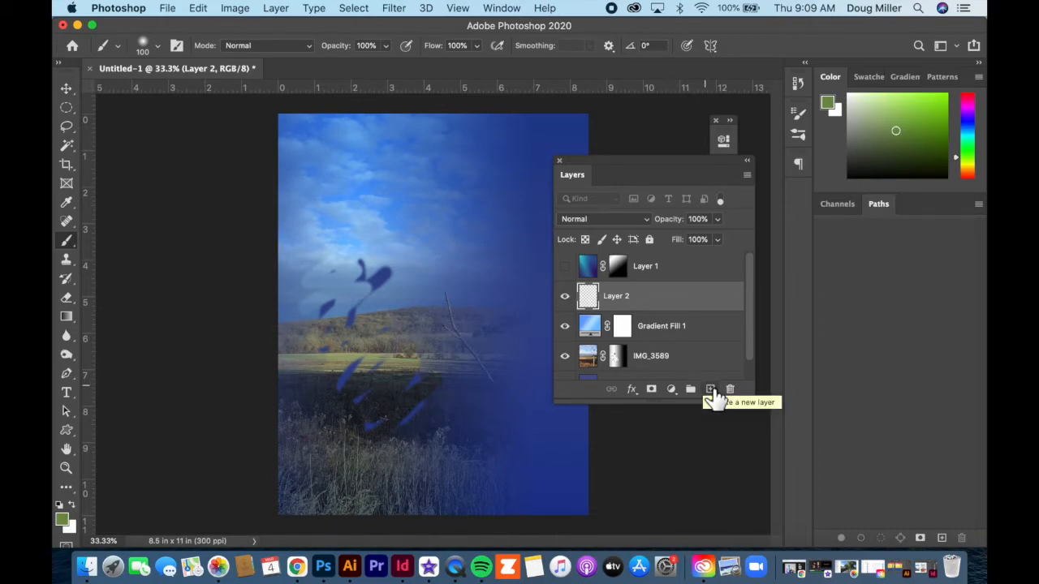
Step: Duplicate the IMG_3589 layer, look over the available layer commands, and delete the copy
drag(752, 293, 757, 349)
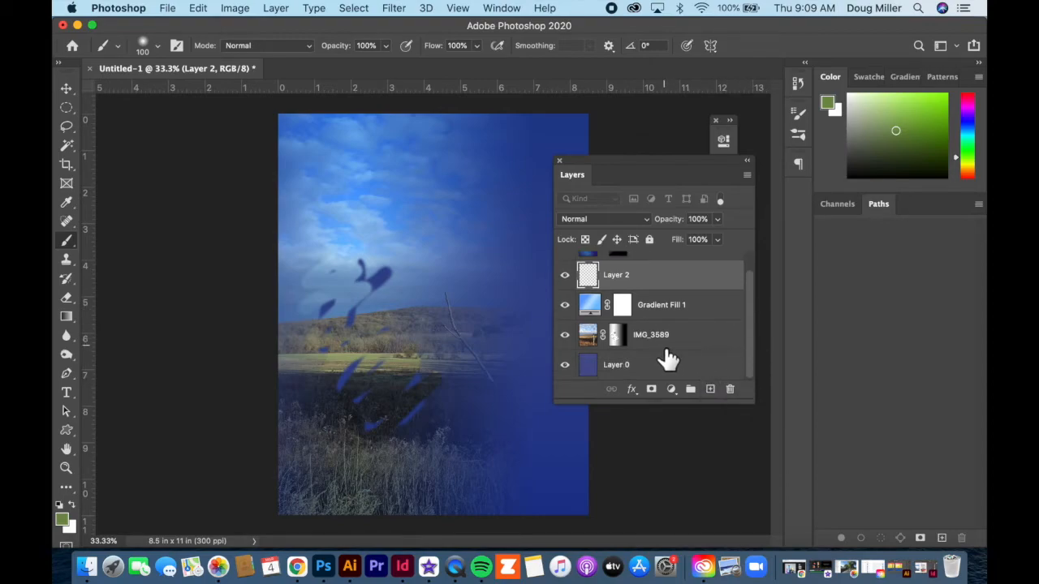
click(591, 336)
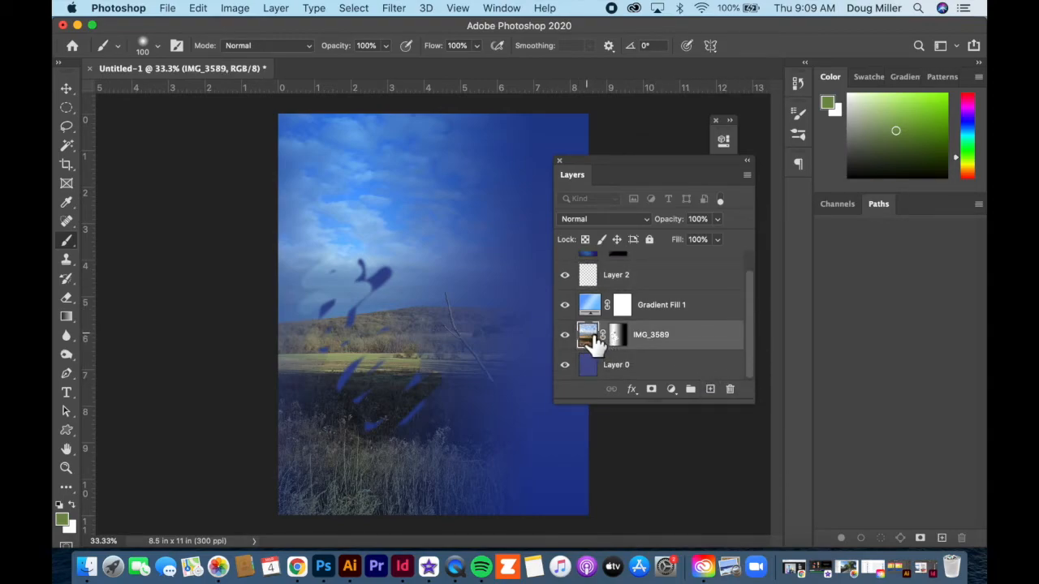
key(super+j)
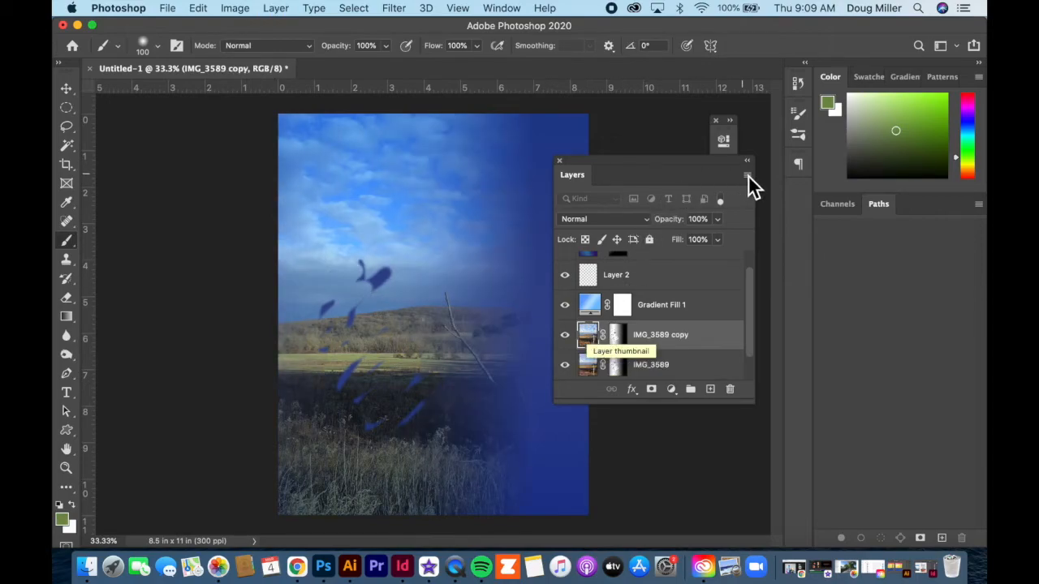
click(748, 175)
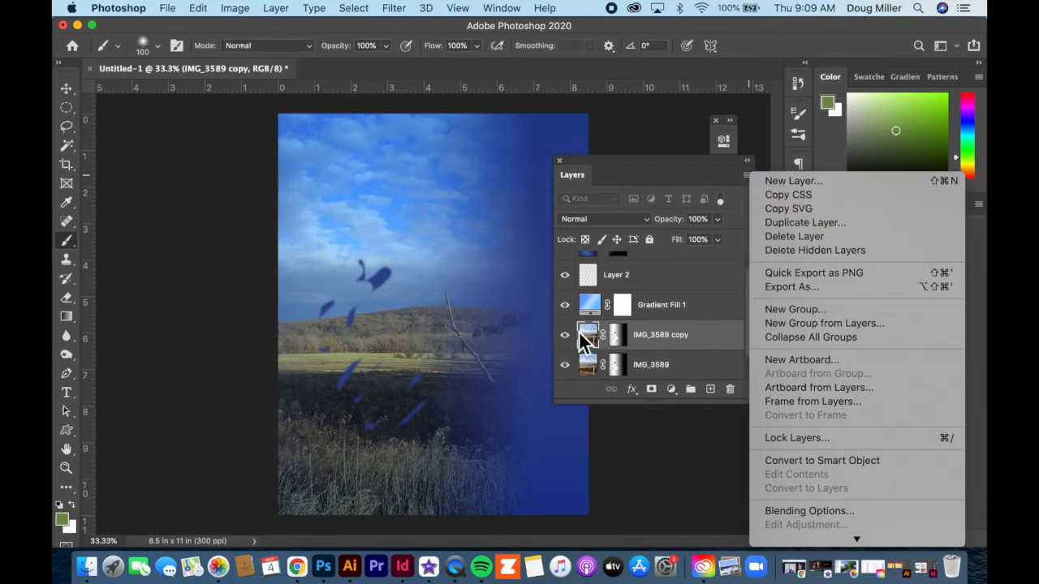
click(613, 426)
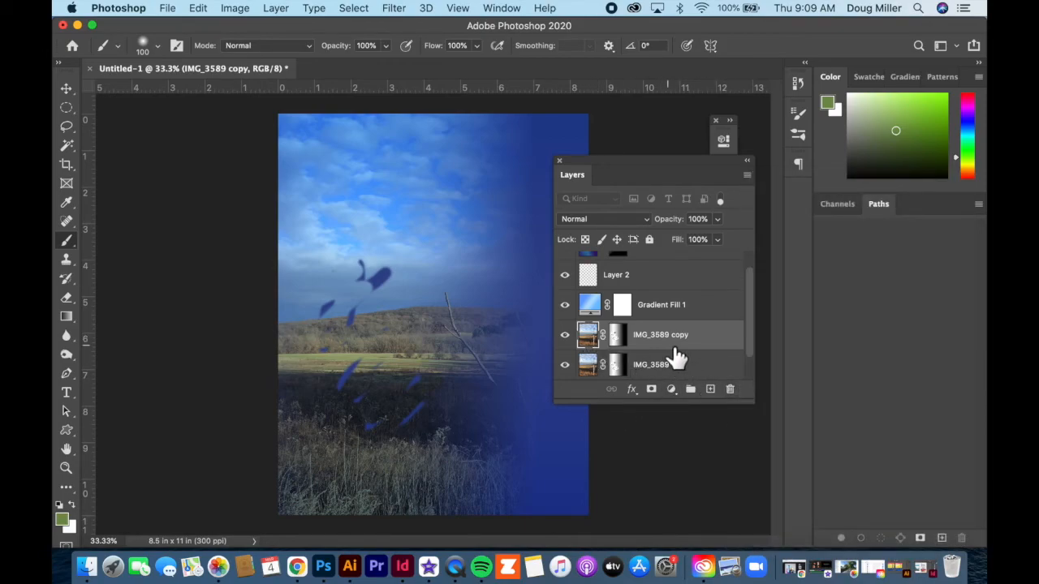
drag(700, 349, 730, 390)
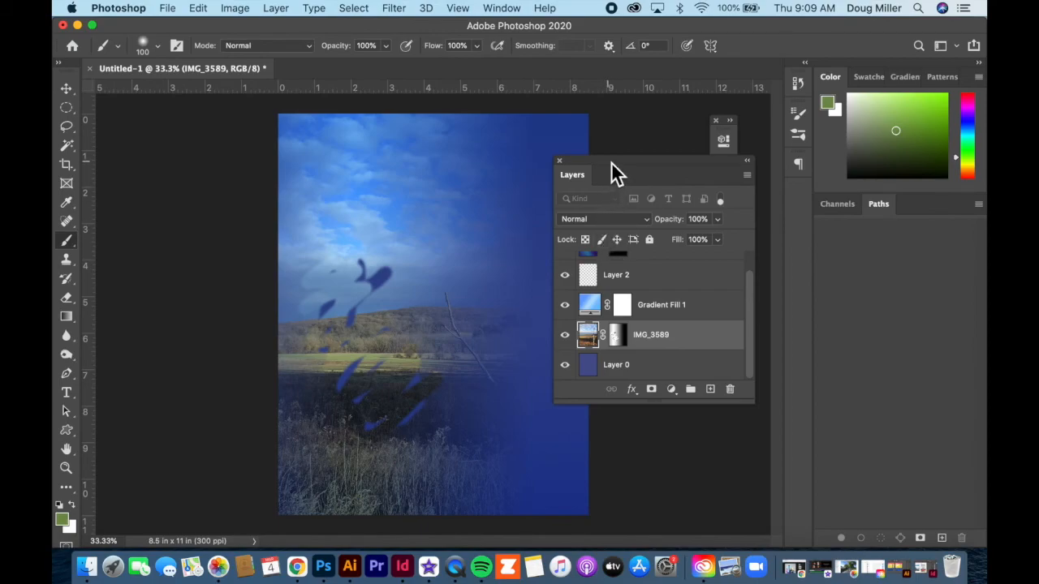
Step: Move the floating Layers panel closer to the middle of the canvas
drag(612, 161, 548, 145)
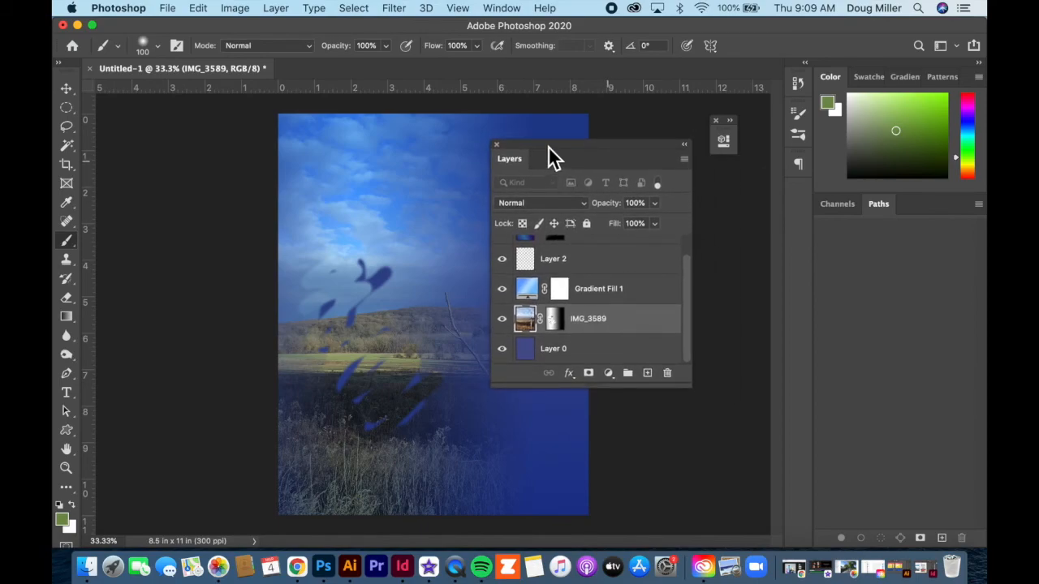